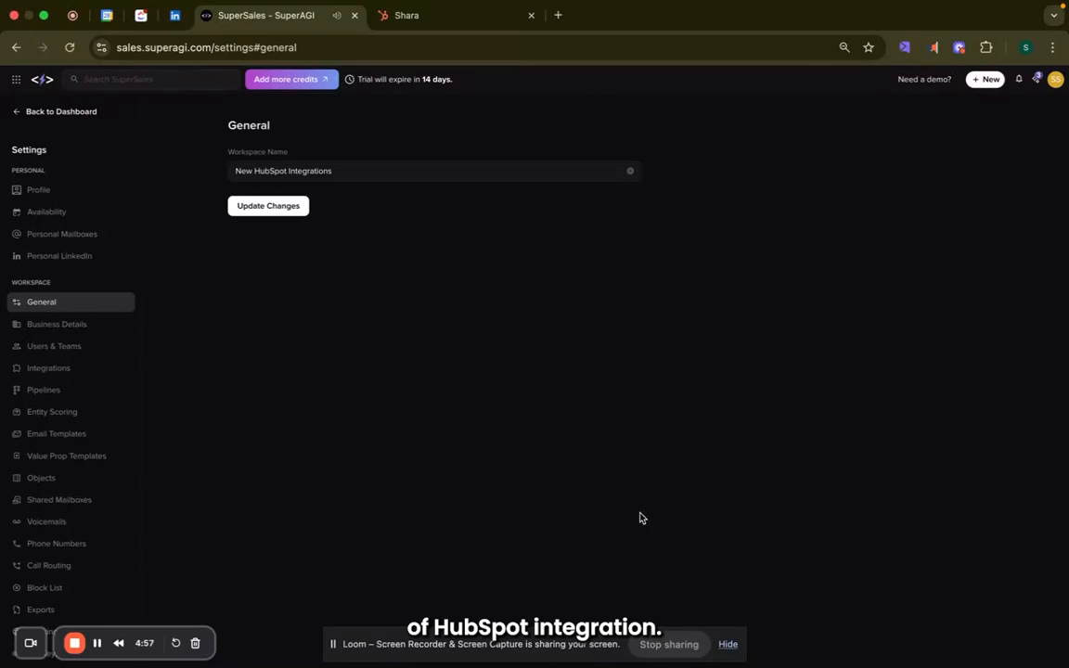
# Open the workspace's integration settings and start connecting HubSpot.
pyautogui.click(84, 372)
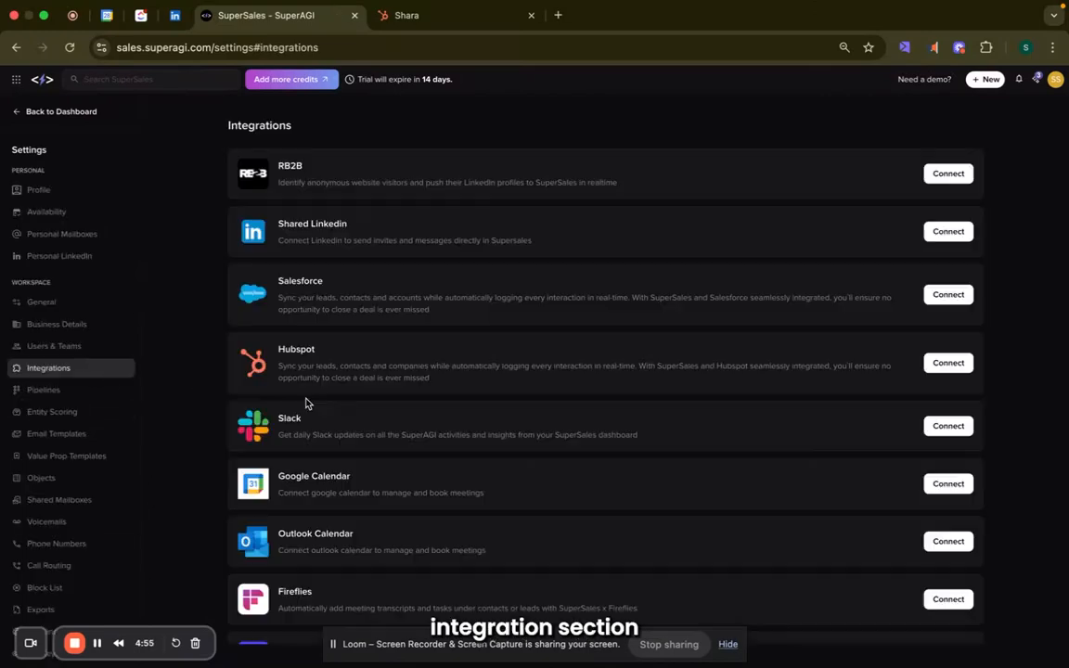
pyautogui.scroll(-2, 494, 489)
pyautogui.click(949, 335)
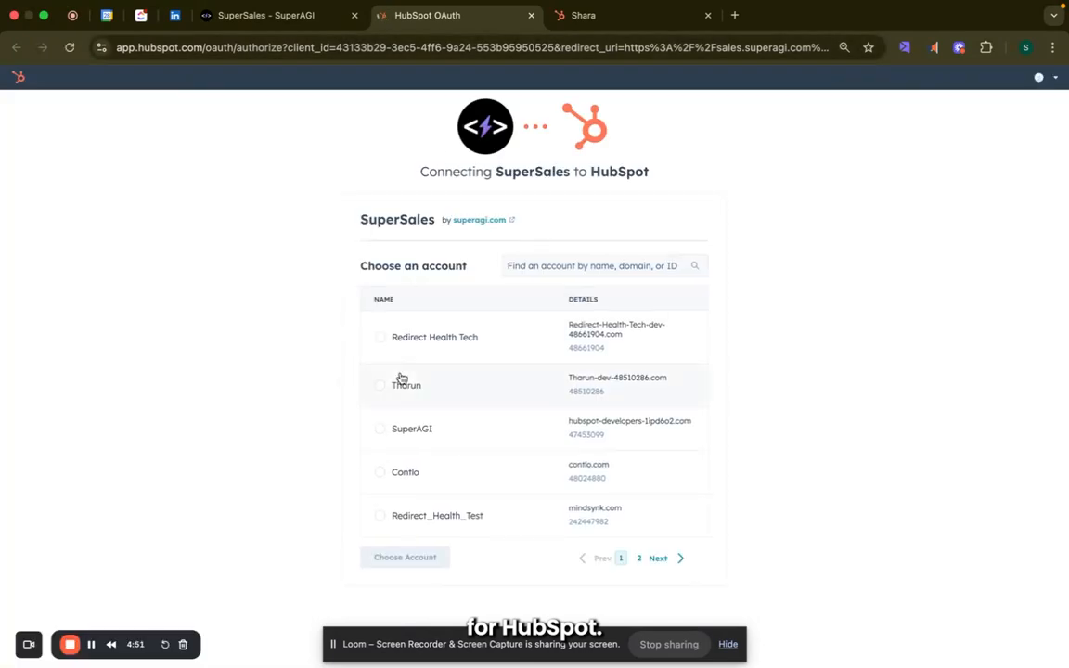
# Search for the integration test account by its owner's name and choose it for the SuperSales connection.
pyautogui.click(544, 265)
pyautogui.write('sakshi')
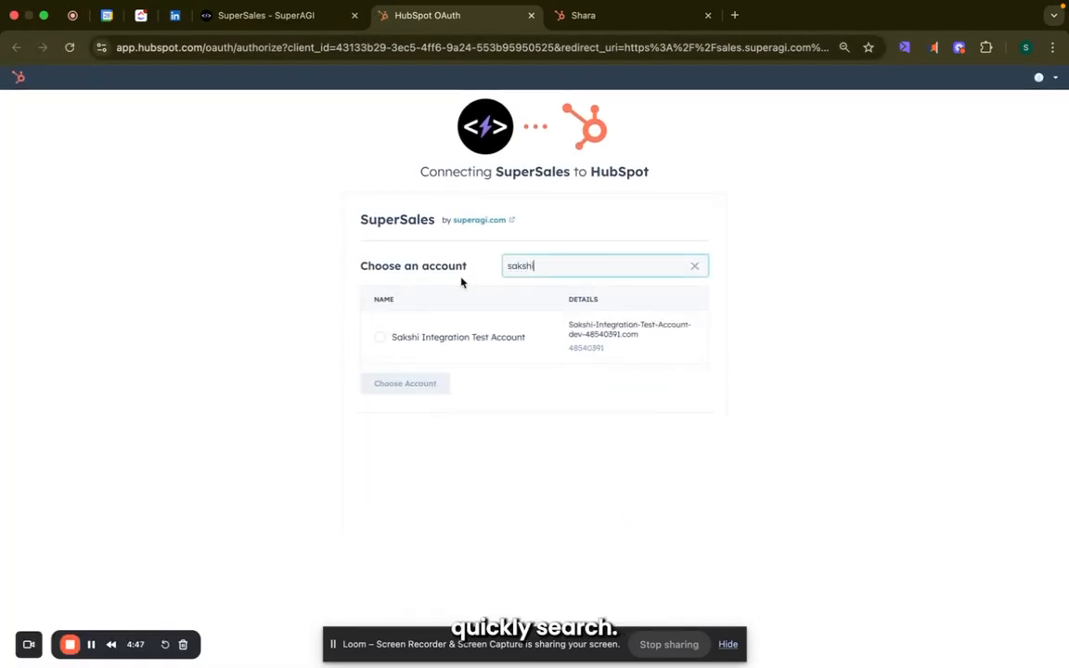
pyautogui.click(423, 339)
pyautogui.click(424, 393)
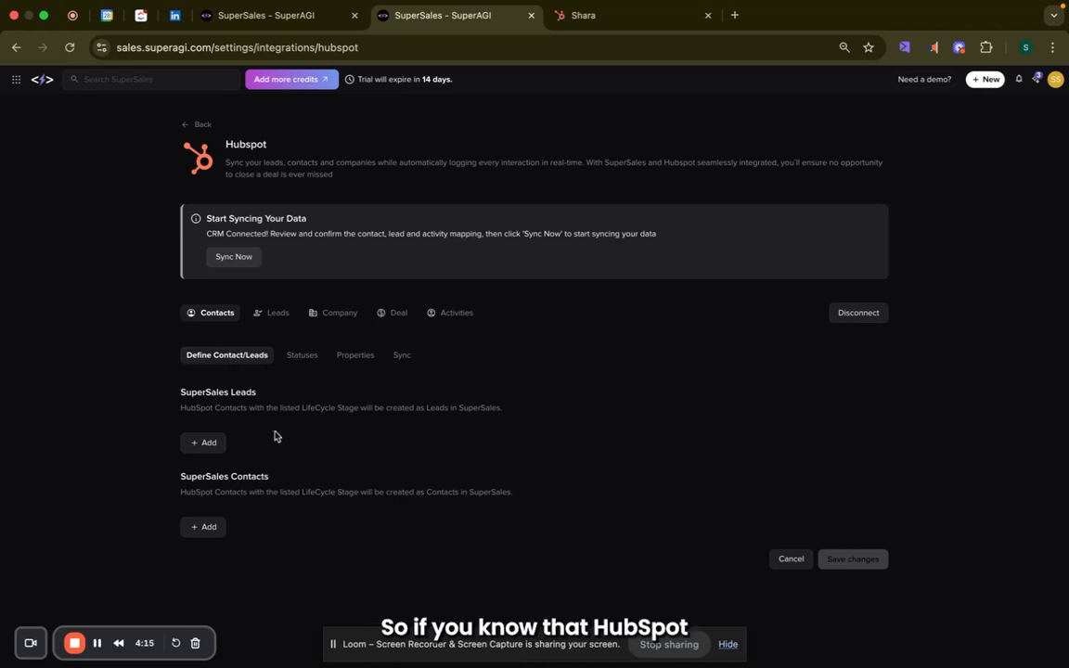
# Switch to the open HubSpot contact record and examine the available lifecycle stage options.
pyautogui.click(649, 16)
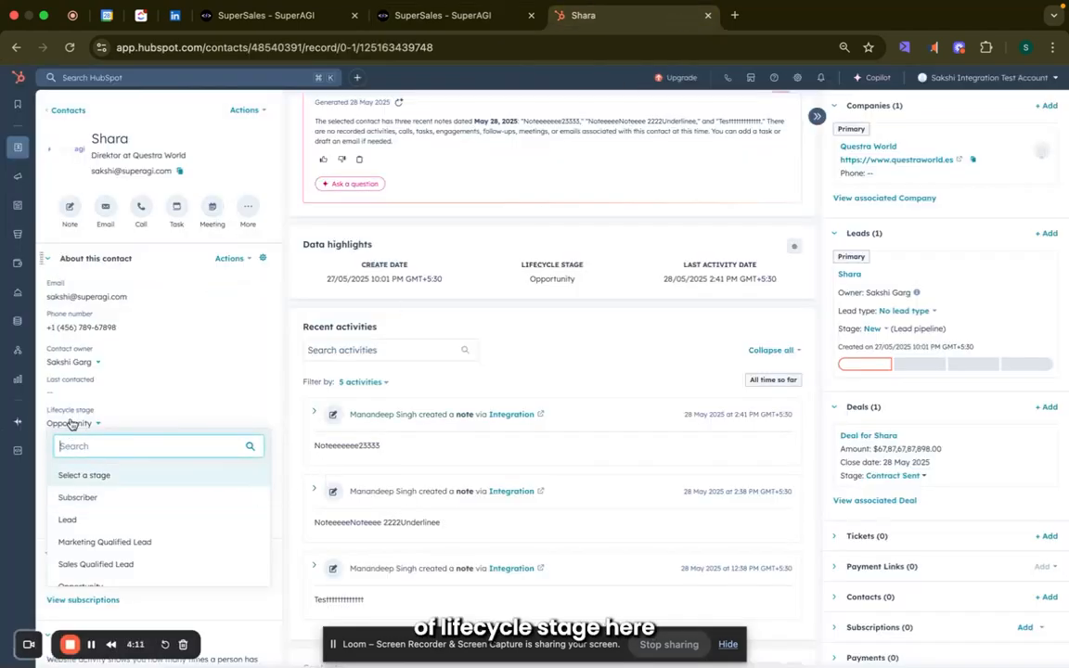
pyautogui.scroll(-3, 102, 506)
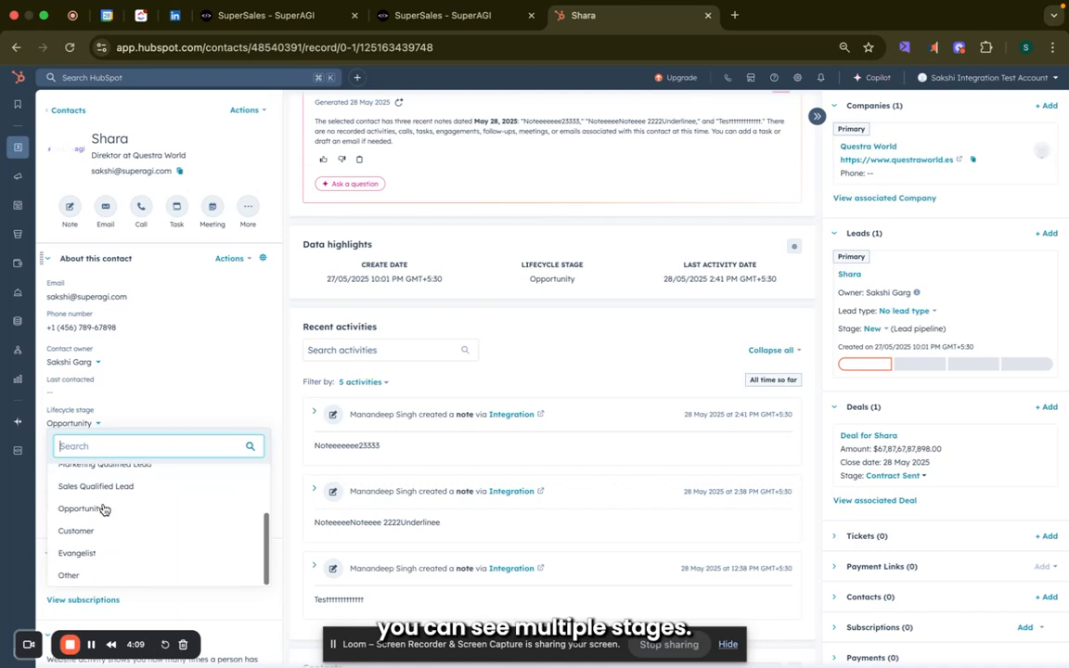
pyautogui.scroll(3, 104, 509)
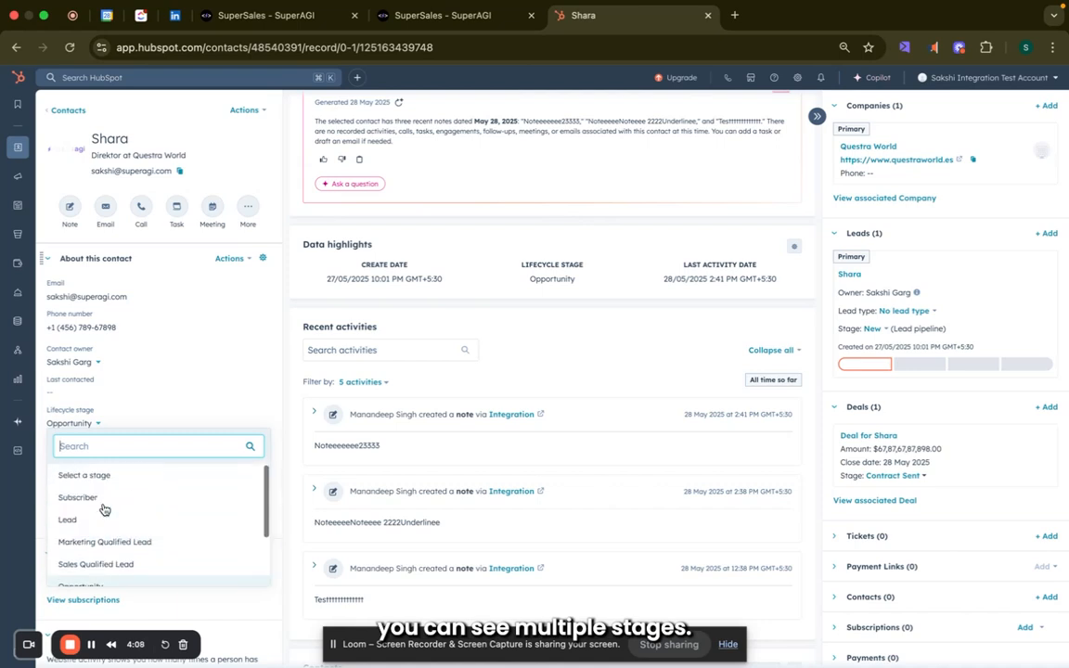
# Back in the SuperSales HubSpot settings, add the Subscriber lifecycle stage under SuperSales Leads.
pyautogui.click(436, 18)
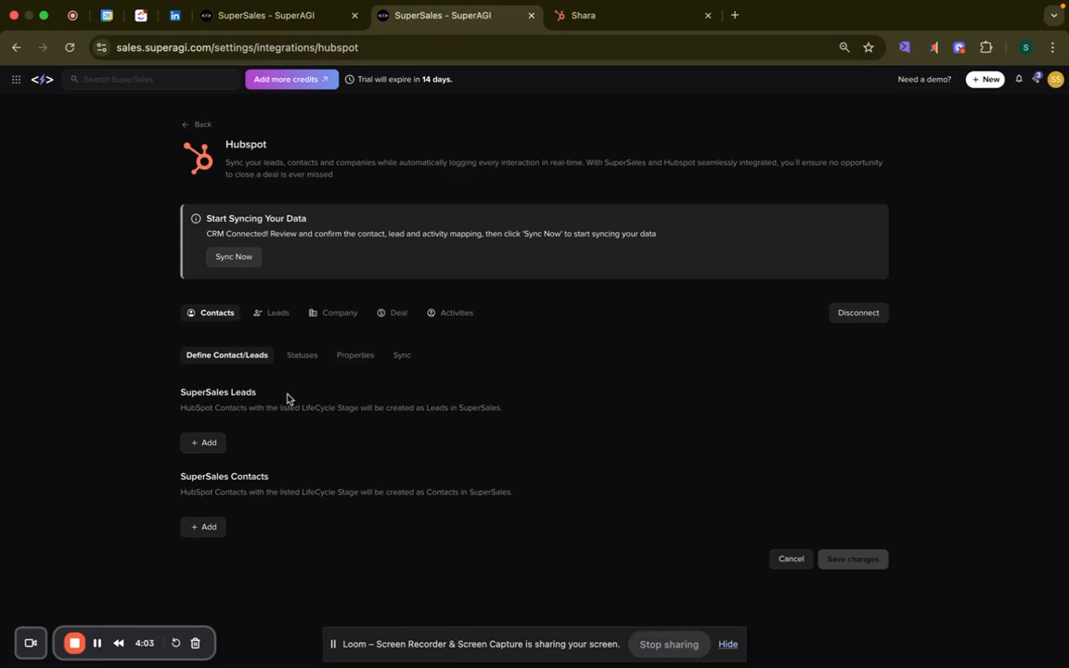
pyautogui.click(206, 443)
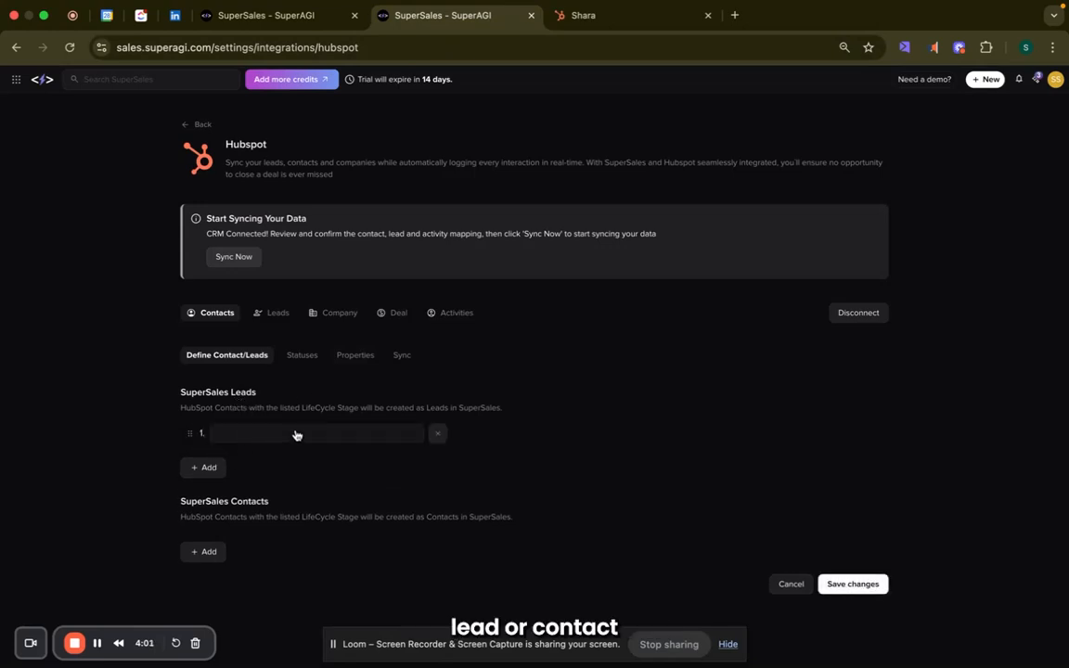
pyautogui.click(295, 434)
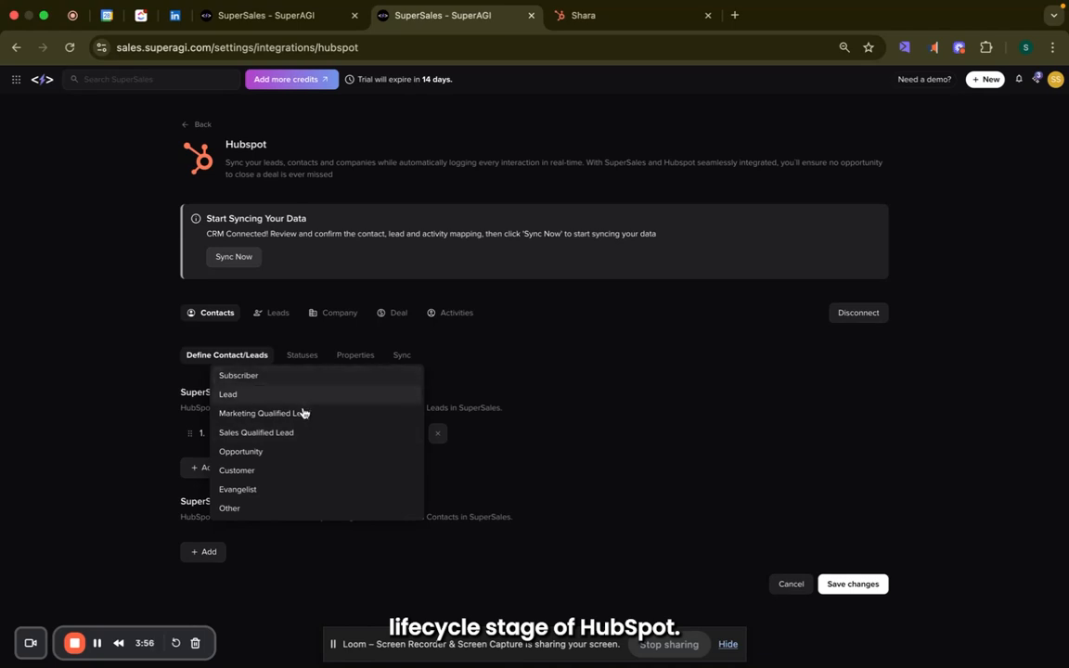
pyautogui.click(302, 380)
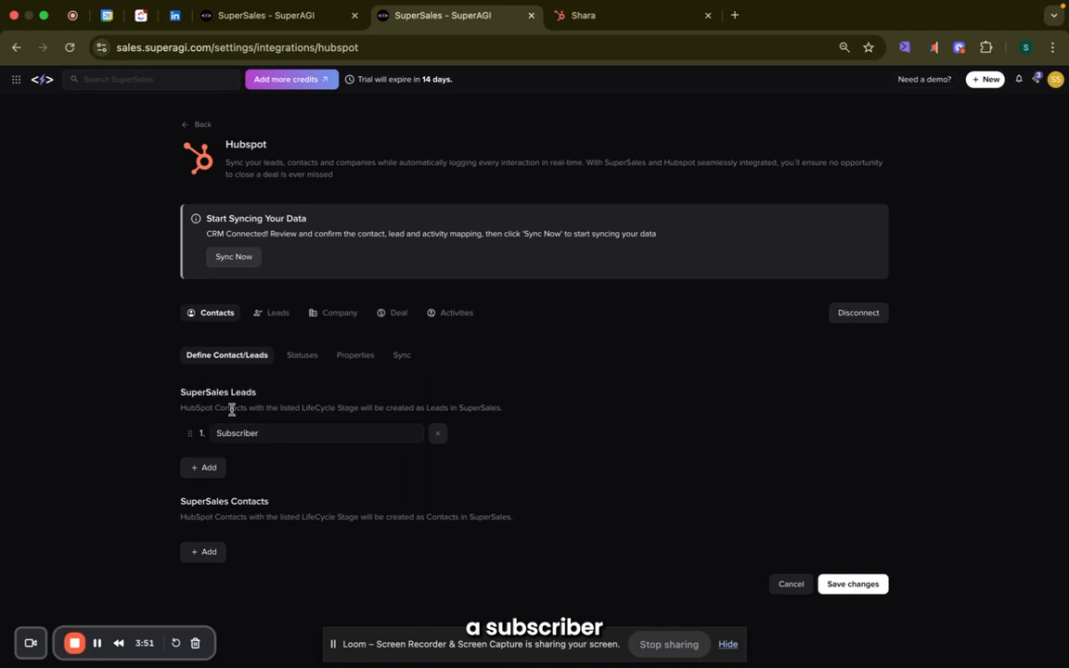
# Add the Opportunity lifecycle stage under SuperSales Contacts.
pyautogui.click(202, 553)
pyautogui.click(233, 542)
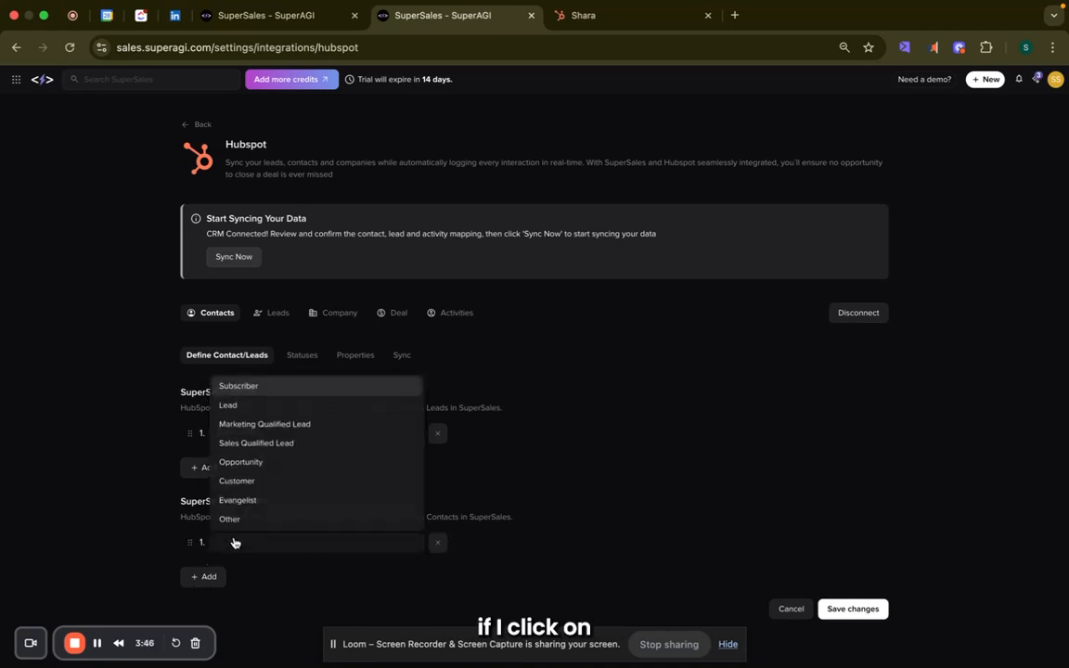
pyautogui.click(267, 470)
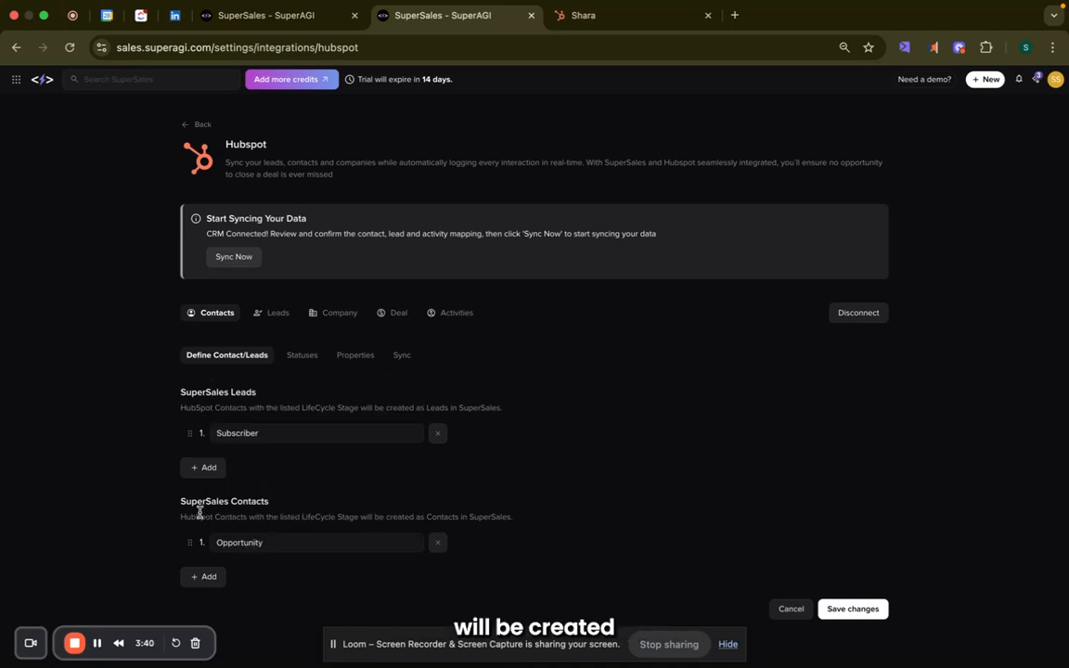
pyautogui.moveTo(191, 501); pyautogui.dragTo(290, 506)
pyautogui.click(287, 507)
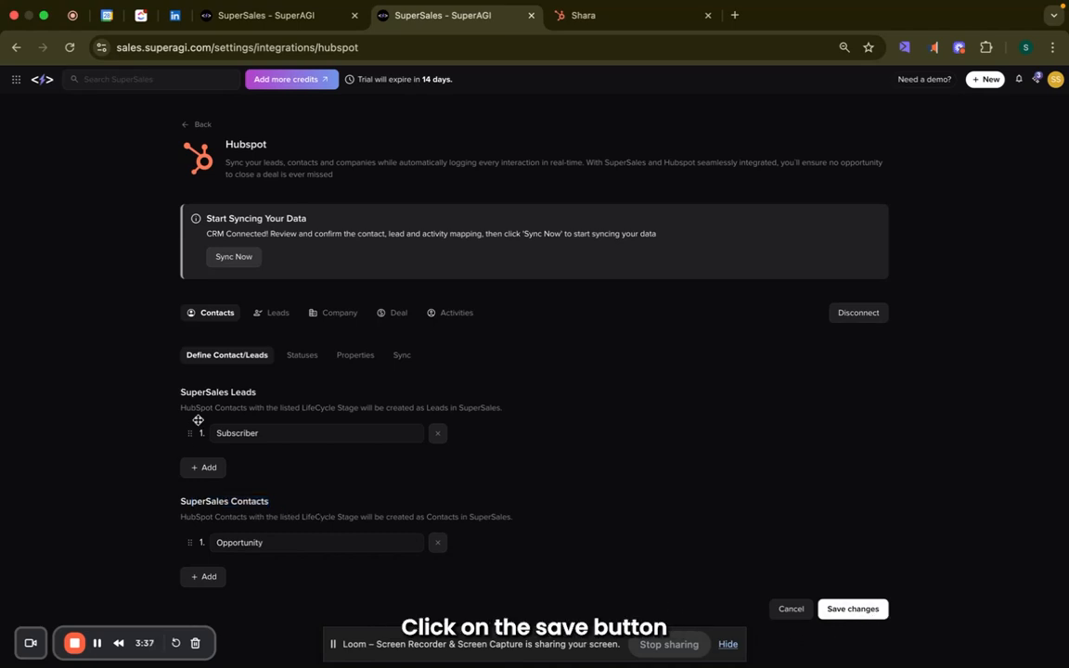
# Review the contact status mapping and the HubSpot statuses available for Meeting Booked.
pyautogui.click(303, 360)
pyautogui.scroll(-2, 302, 361)
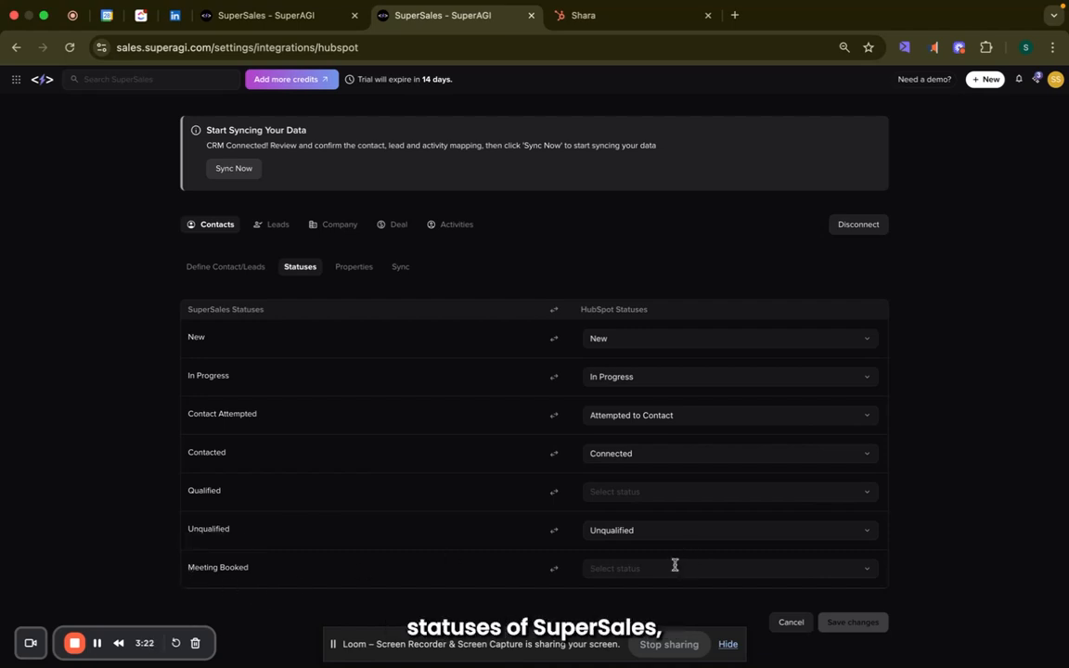
pyautogui.click(625, 570)
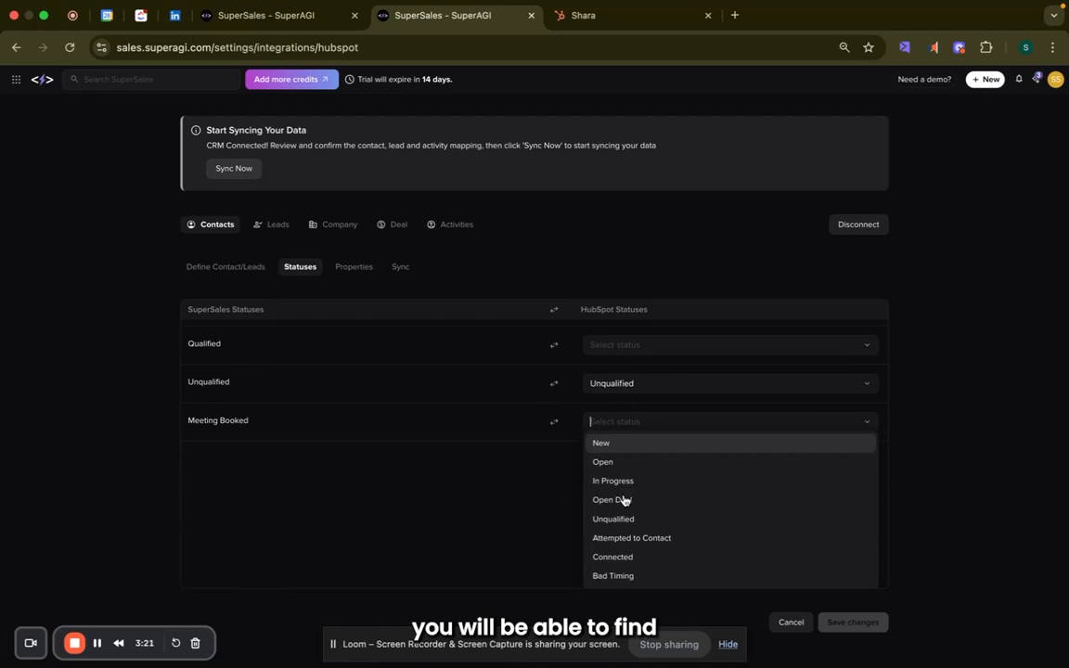
pyautogui.scroll(2, 644, 517)
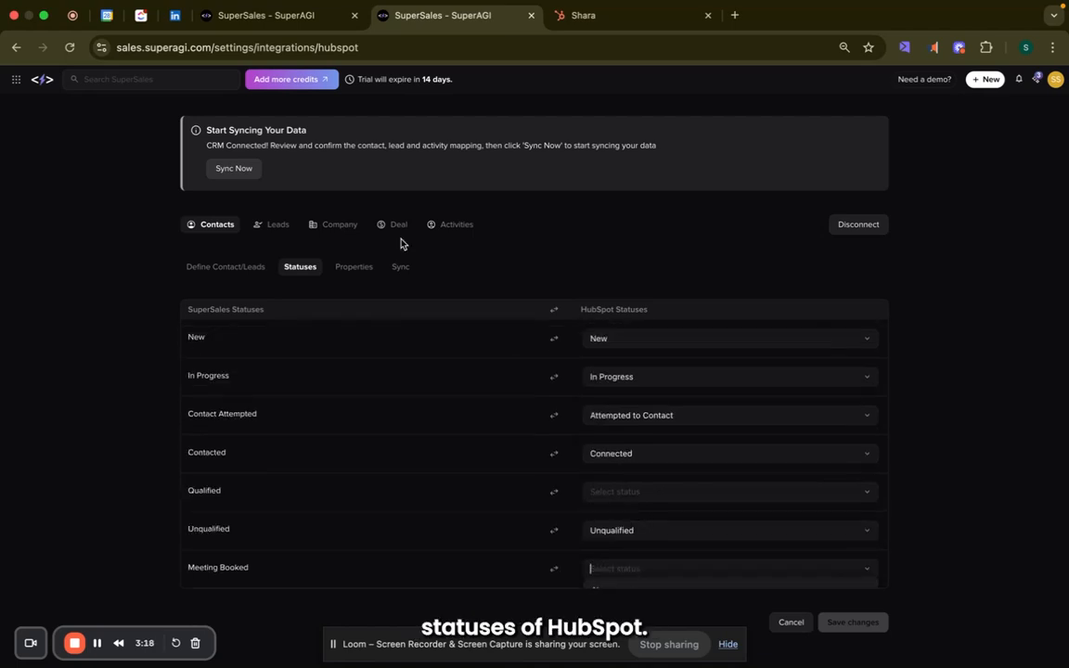
# In the contact property mapping, map the SuperSales Contact Owner property to HubSpot's Contact owner.
pyautogui.click(352, 265)
pyautogui.scroll(-2, 354, 265)
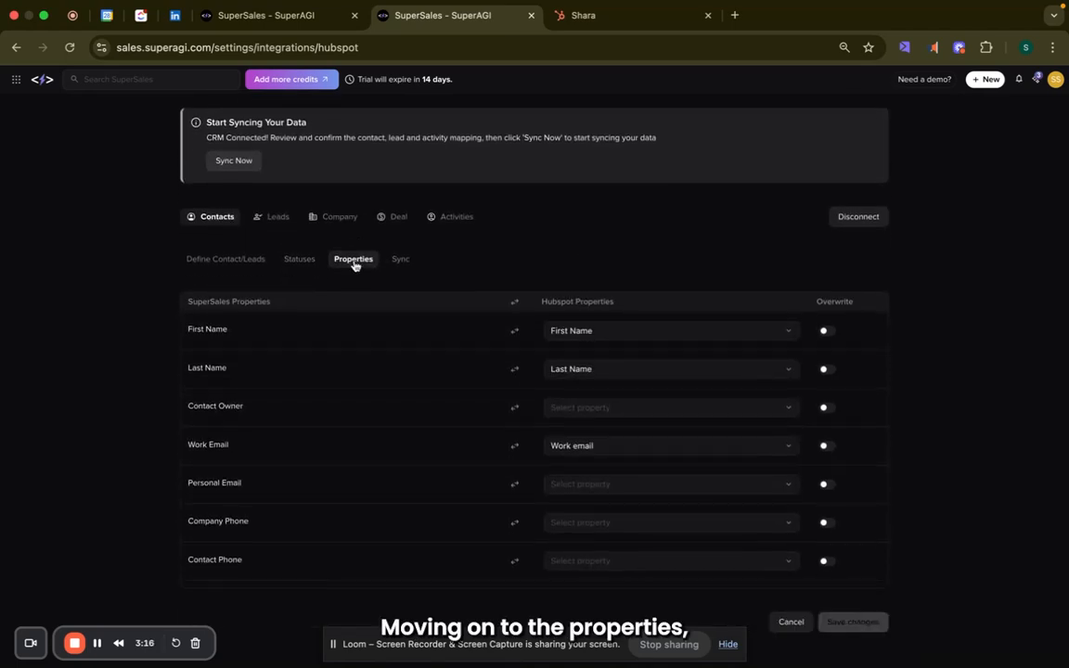
pyautogui.scroll(-1, 386, 442)
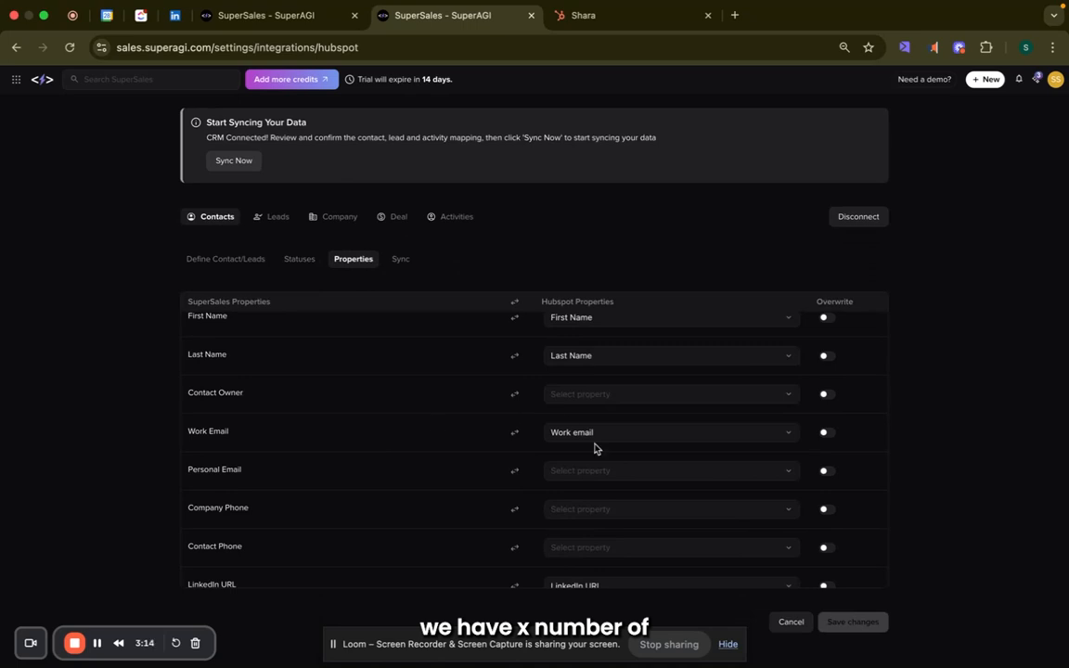
pyautogui.scroll(-1, 594, 449)
pyautogui.scroll(1, 594, 447)
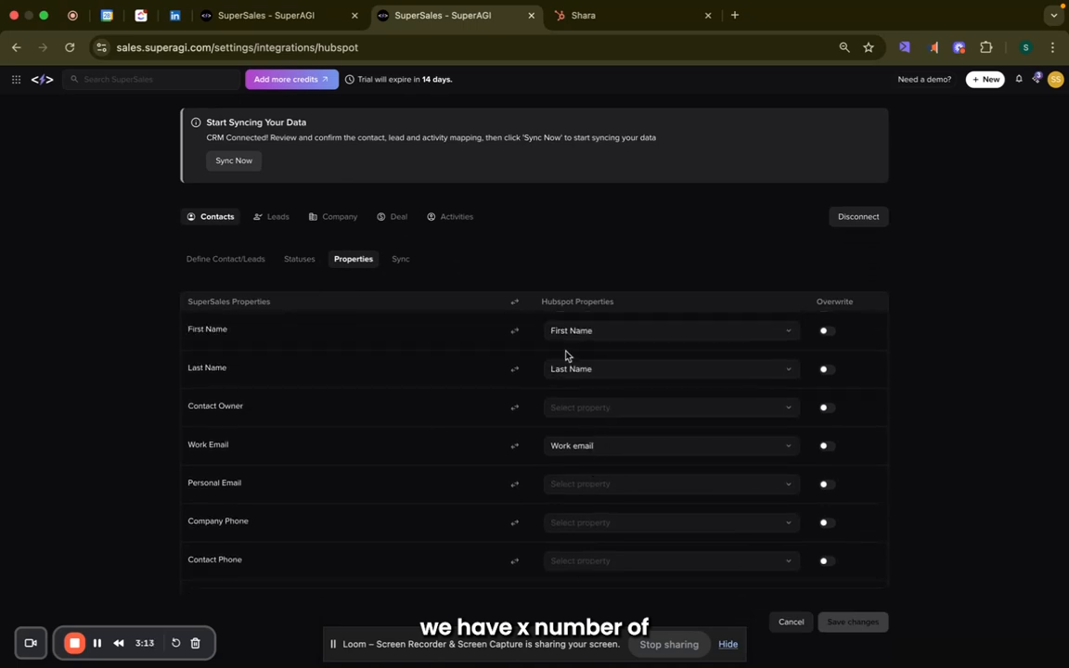
pyautogui.click(591, 405)
pyautogui.write('con')
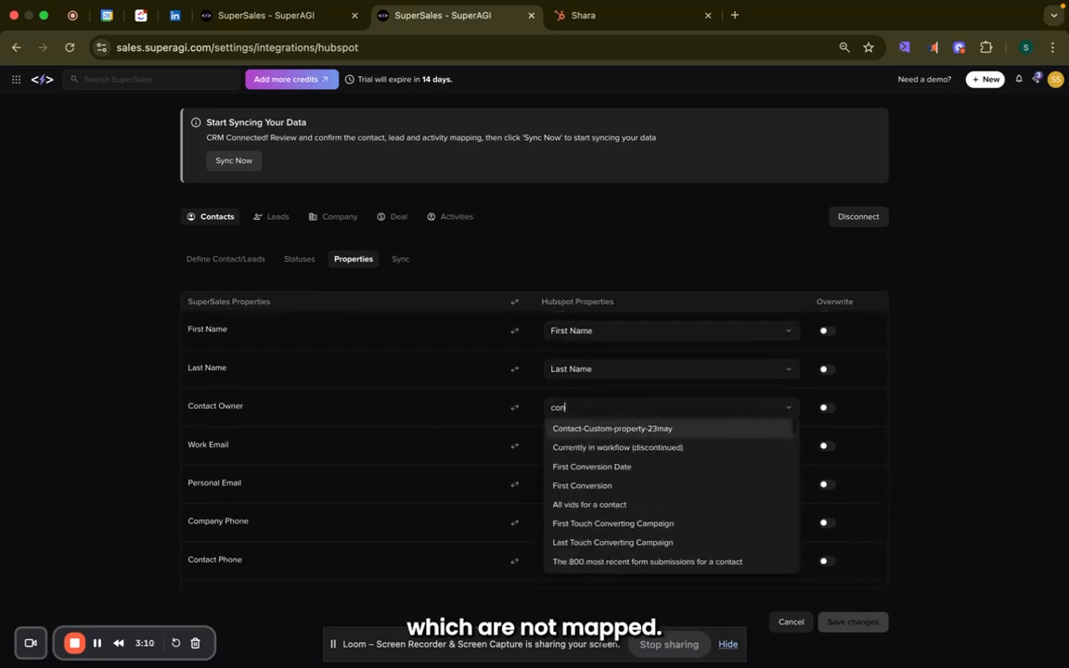
pyautogui.write('tact o')
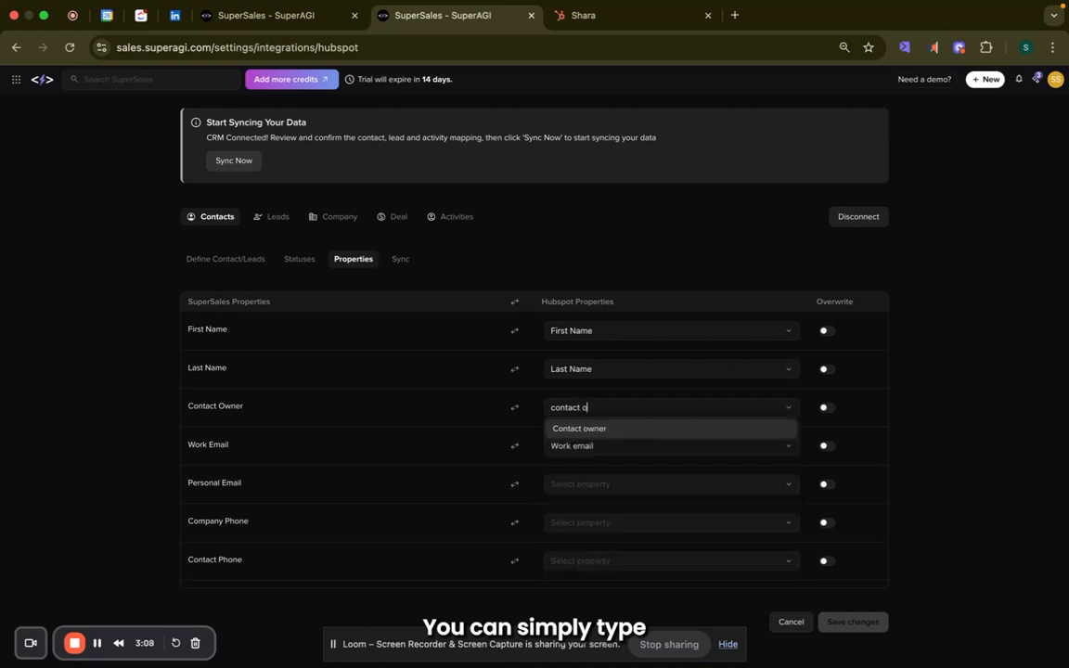
pyautogui.write('wner')
pyautogui.click(603, 431)
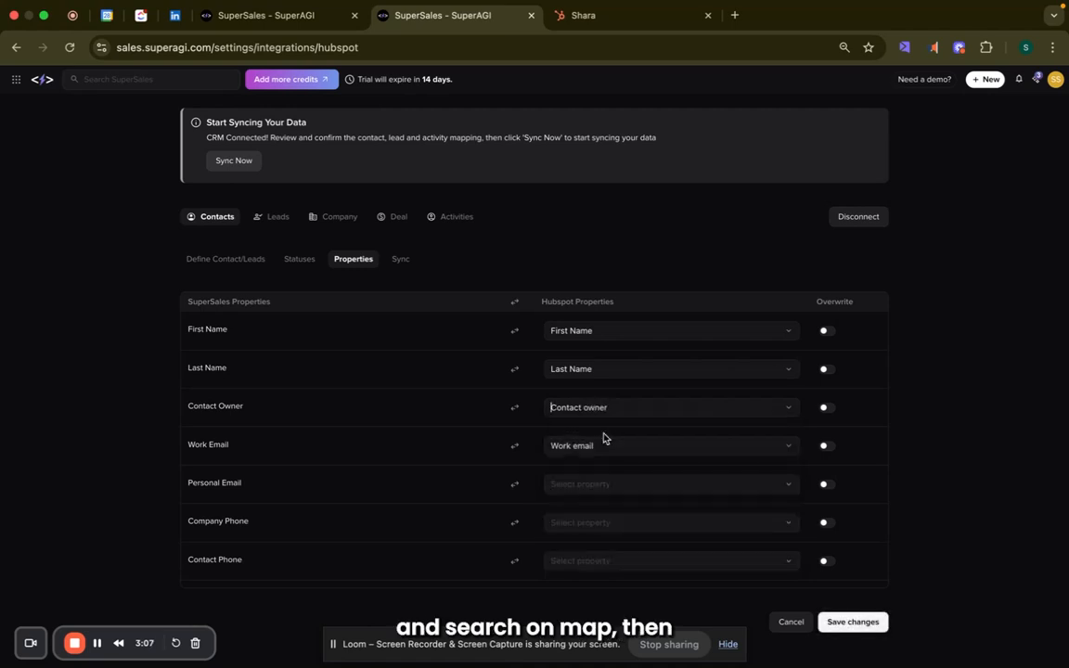
# Enable overwriting for the First Name contact property.
pyautogui.scroll(-1, 807, 483)
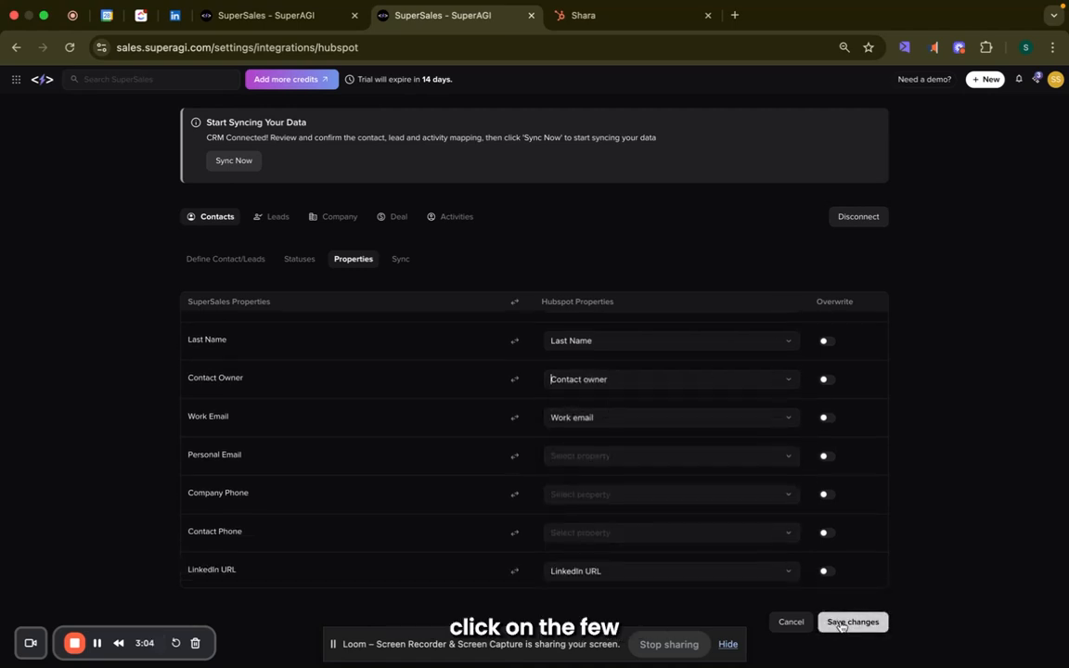
pyautogui.scroll(1, 753, 487)
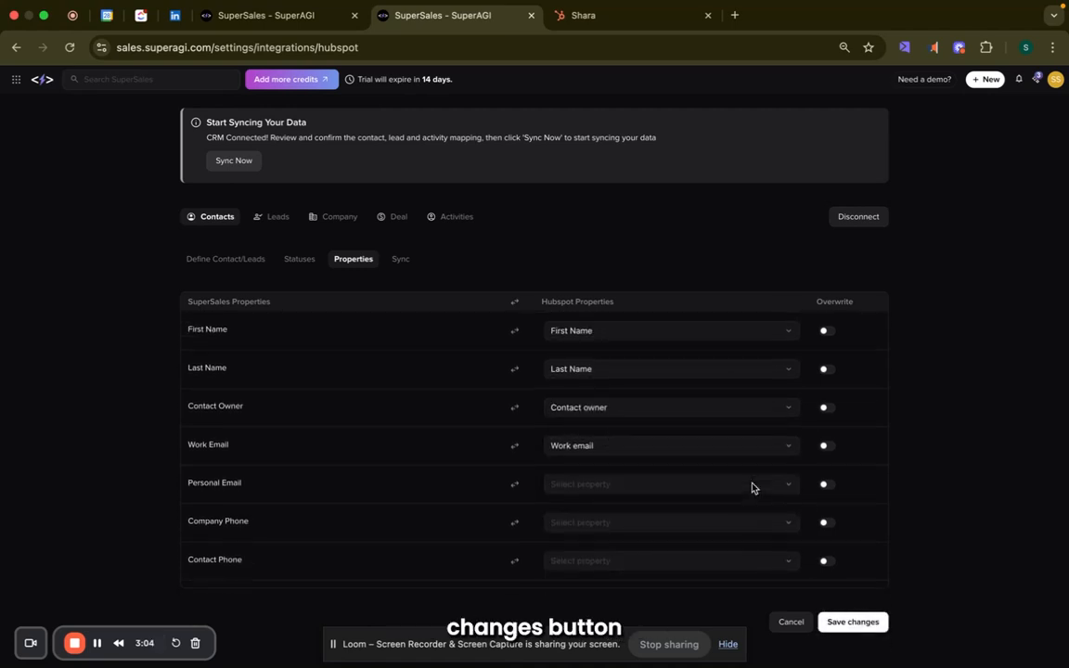
pyautogui.click(827, 334)
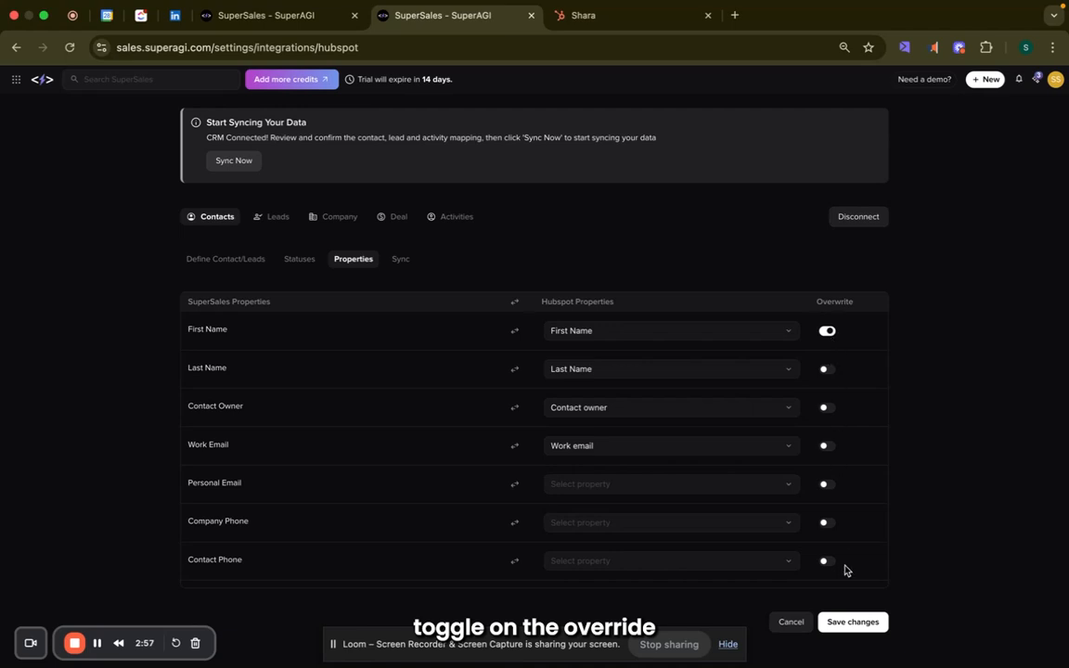
# In the contact sync settings, enable Pull Contacts, set it to Pull Contact List, and view the selectable HubSpot lists.
pyautogui.click(402, 261)
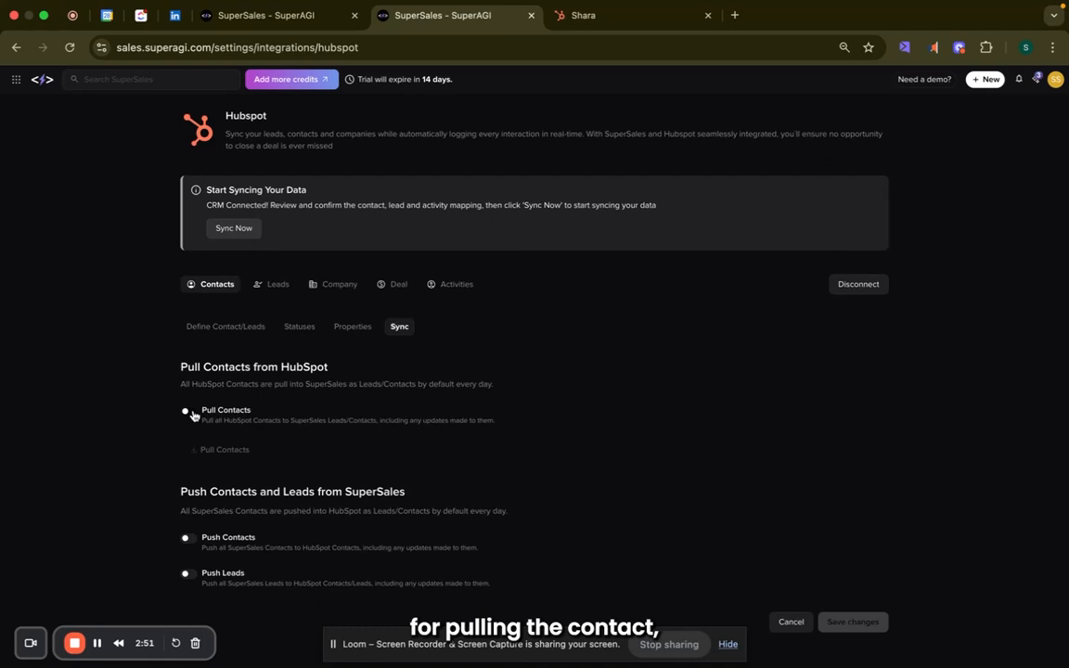
pyautogui.click(185, 411)
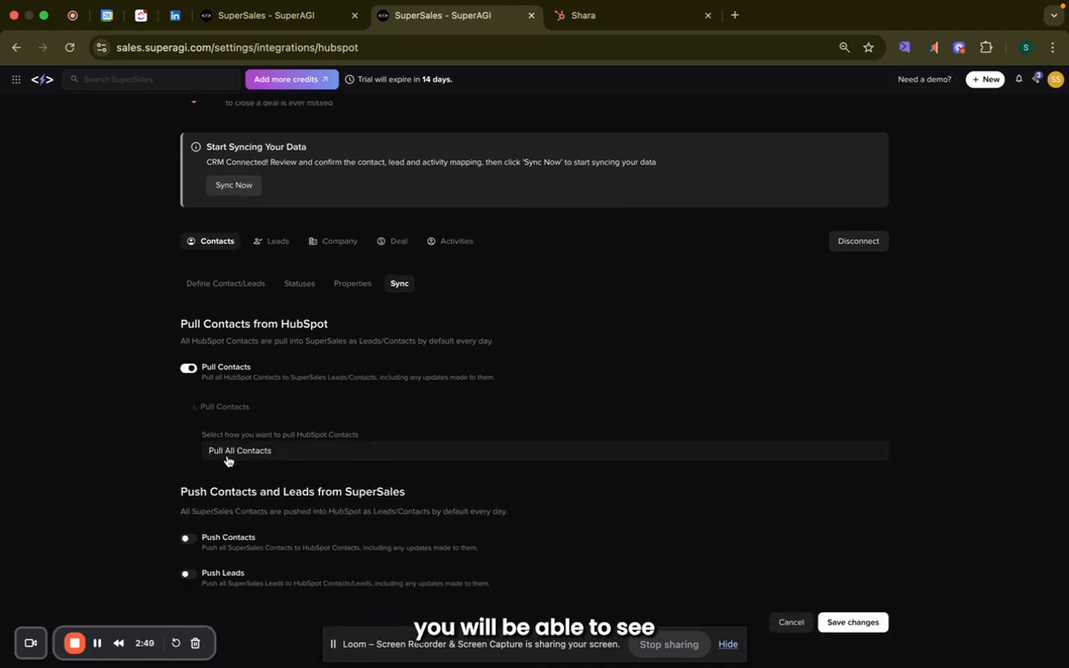
pyautogui.click(276, 453)
pyautogui.click(263, 494)
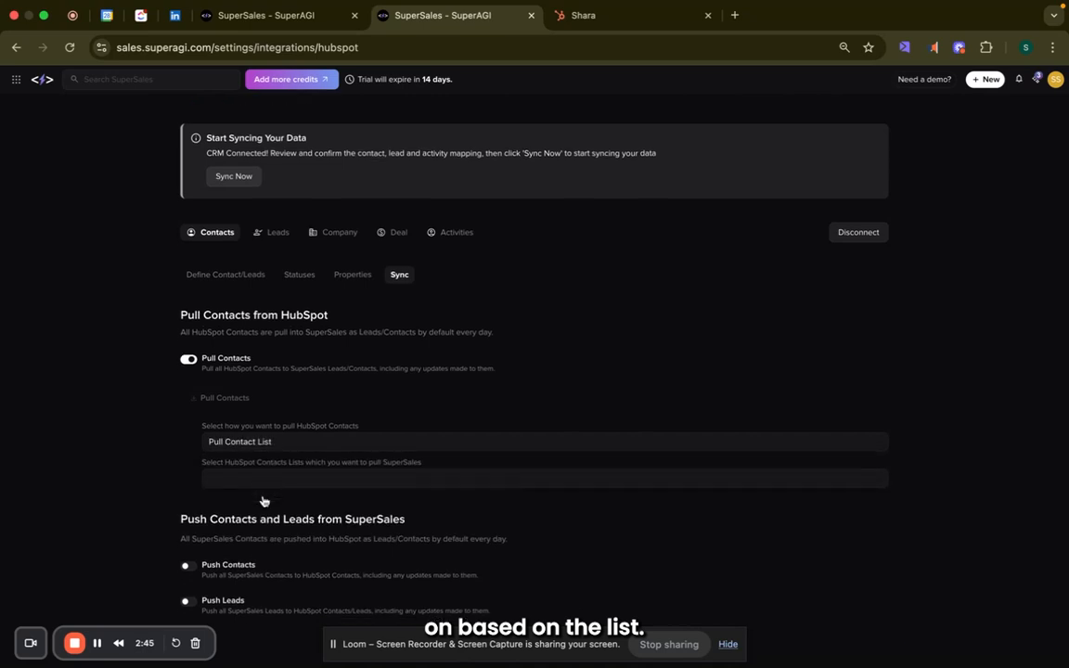
pyautogui.click(279, 452)
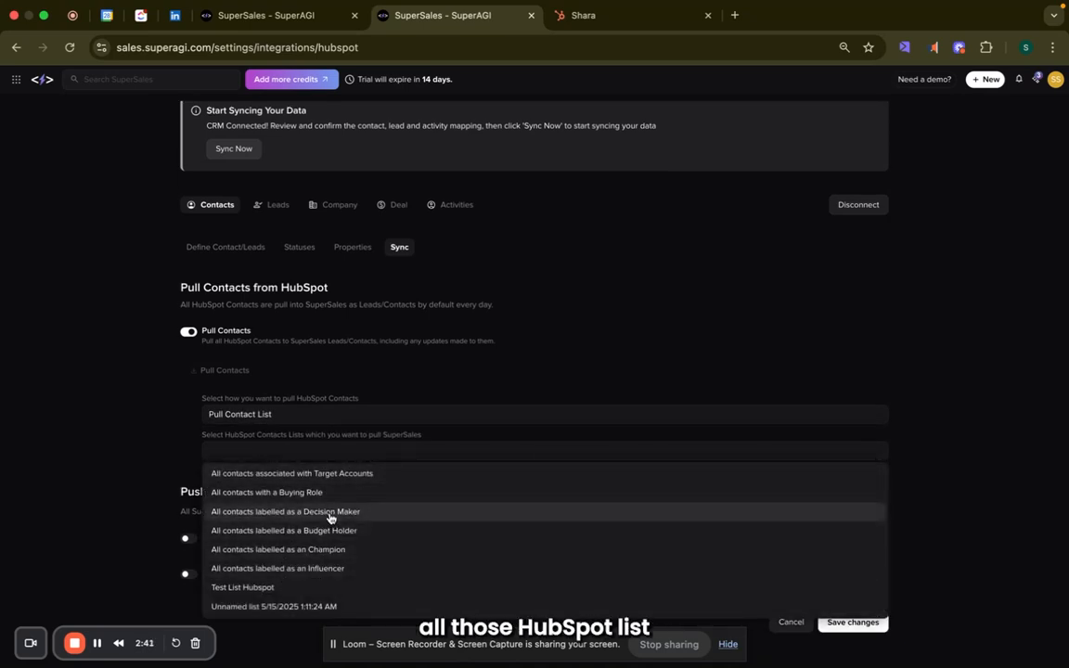
pyautogui.click(159, 441)
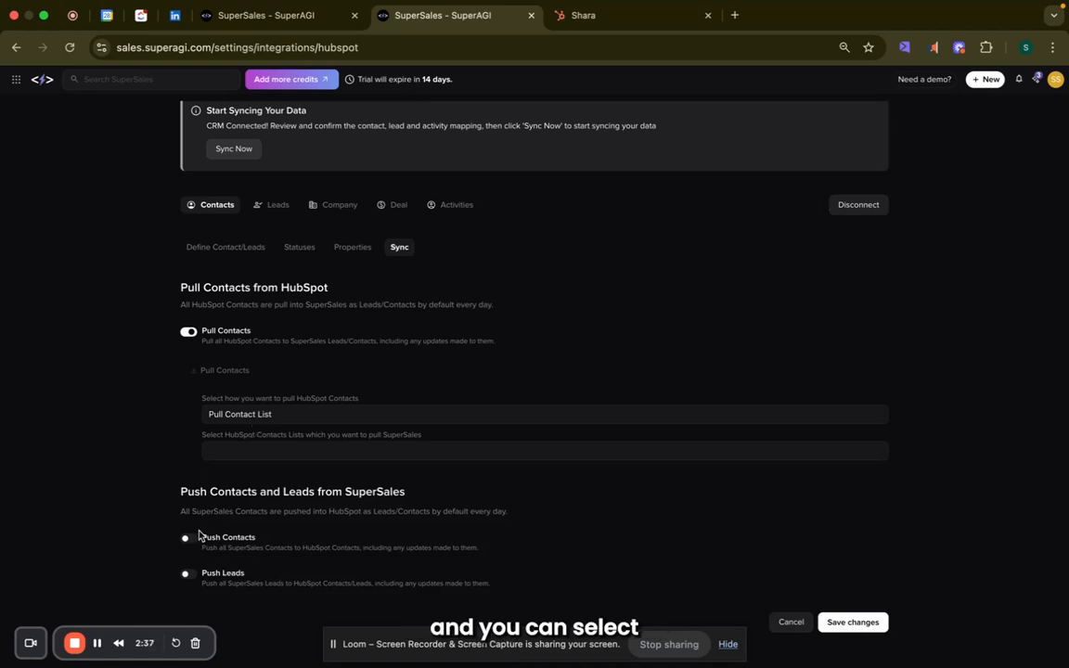
# Review the lead sync options and status mapping, and check the lead stage on the HubSpot contact record.
pyautogui.click(278, 208)
pyautogui.scroll(-3, 318, 461)
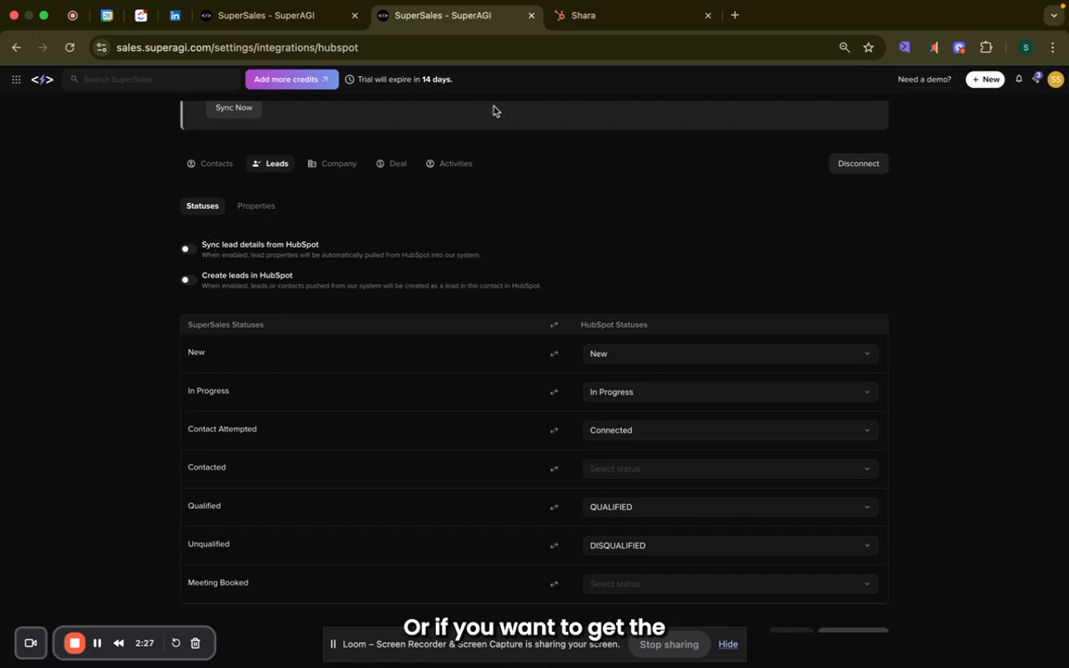
pyautogui.click(582, 15)
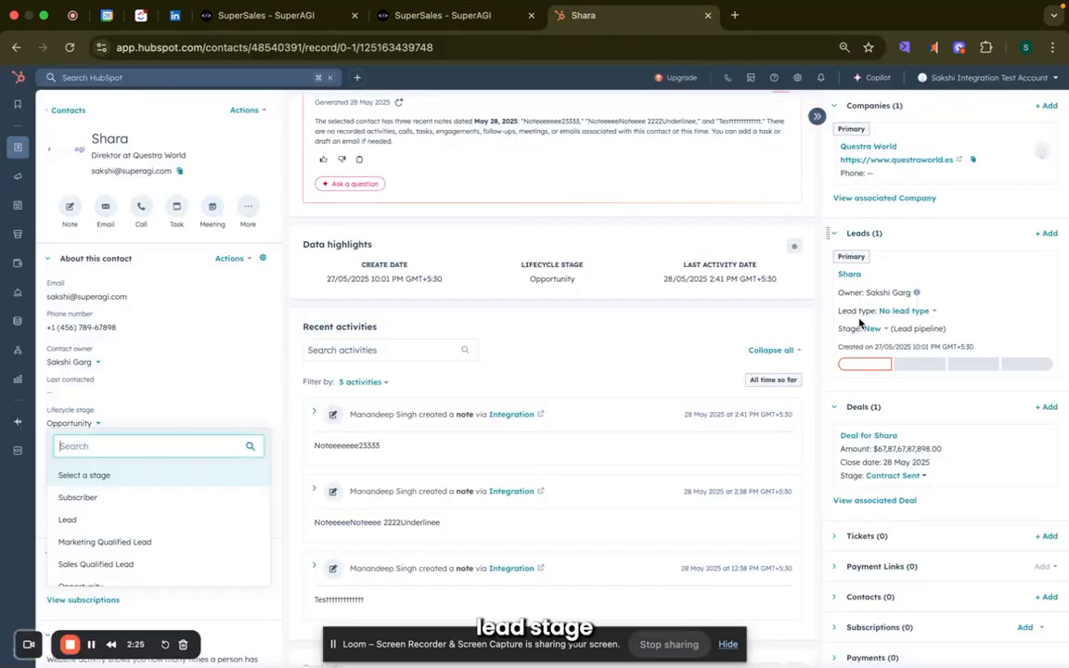
pyautogui.click(409, 22)
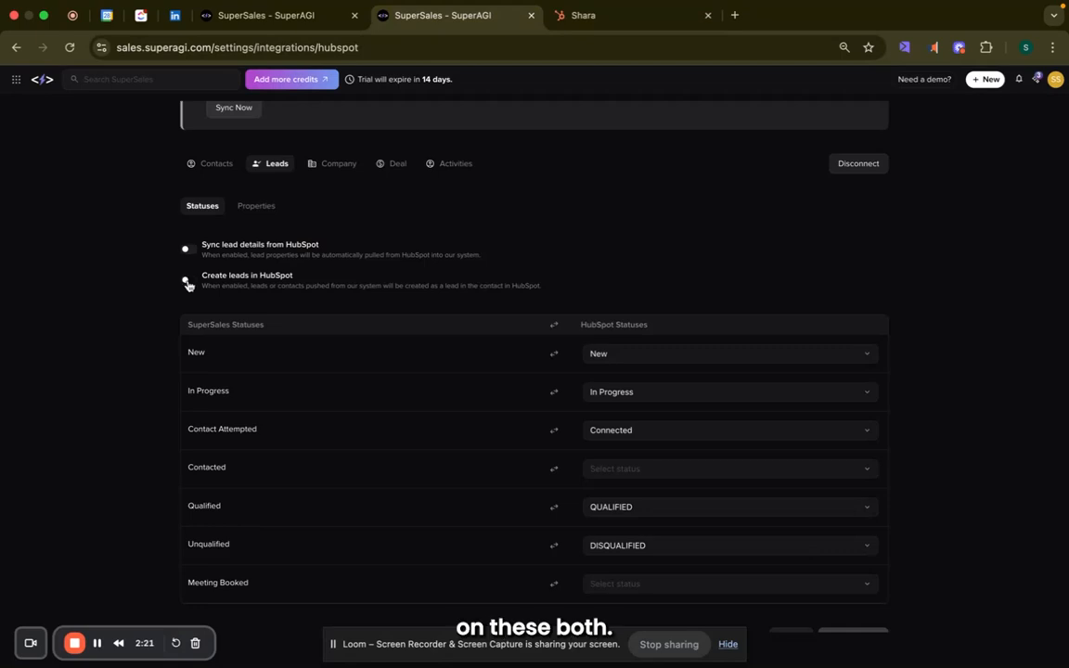
pyautogui.scroll(-1, 206, 289)
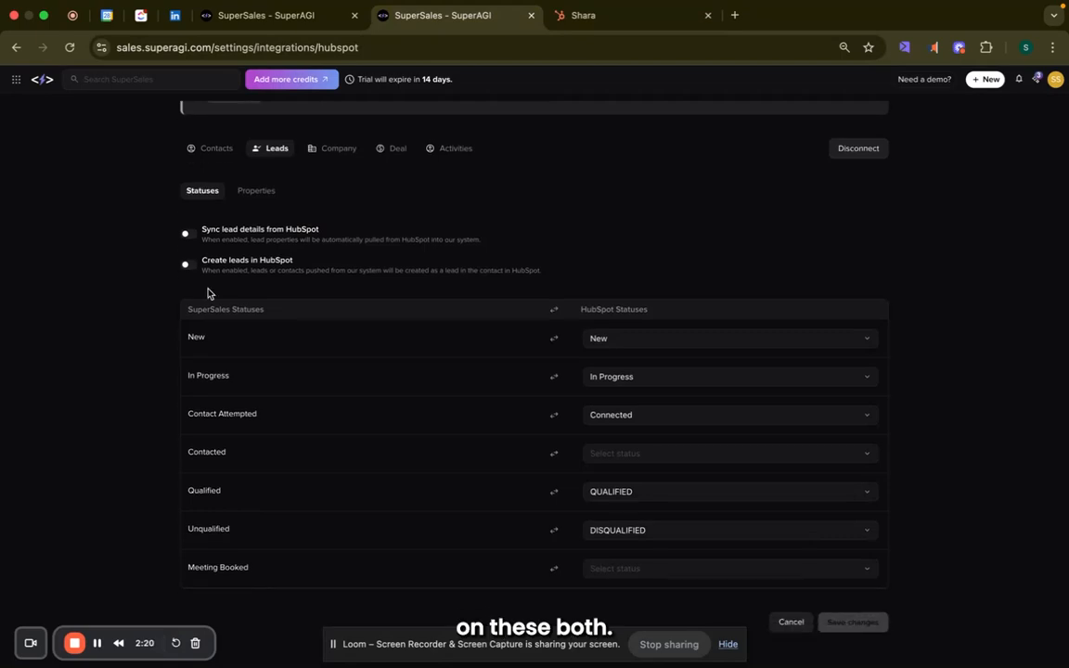
# View the HubSpot statuses selectable for the Contacted lead status, leaving it unmapped.
pyautogui.click(636, 453)
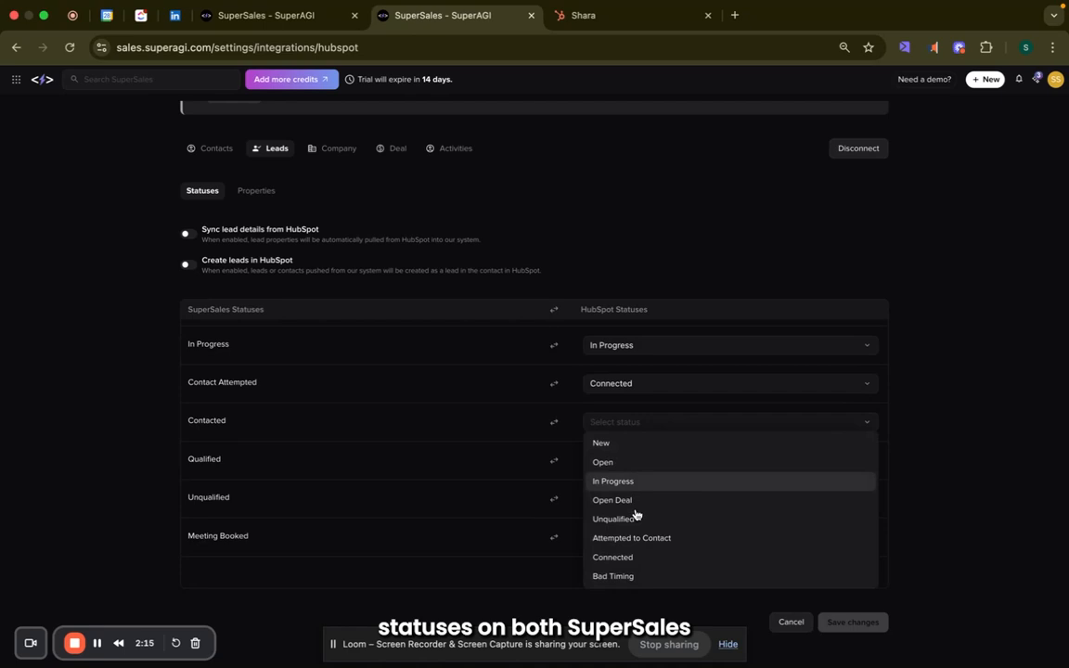
pyautogui.scroll(1, 624, 464)
pyautogui.click(670, 271)
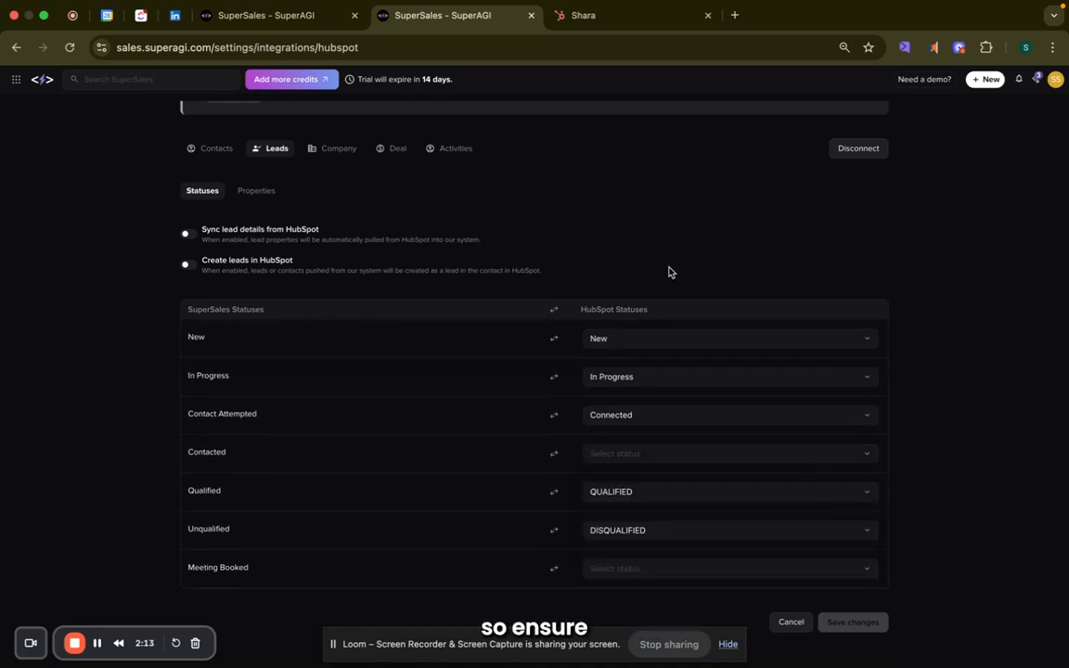
# In the lead property mapping, map the SuperSales Personal Email property to HubSpot's Email.
pyautogui.click(257, 192)
pyautogui.scroll(-1, 346, 450)
pyautogui.scroll(1, 346, 450)
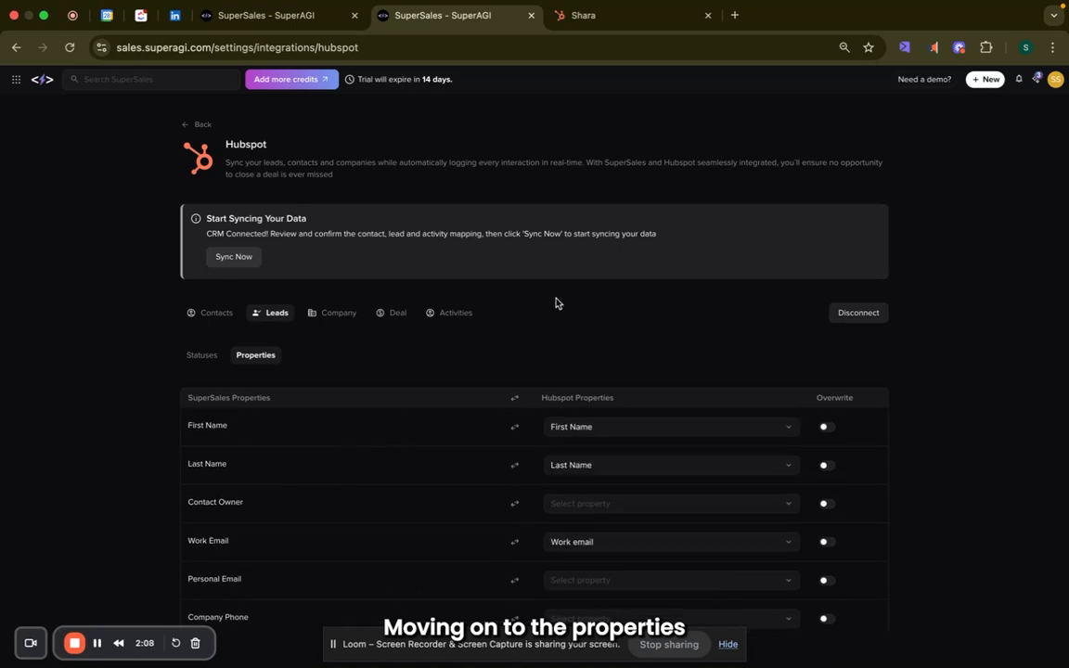
pyautogui.scroll(-1, 556, 302)
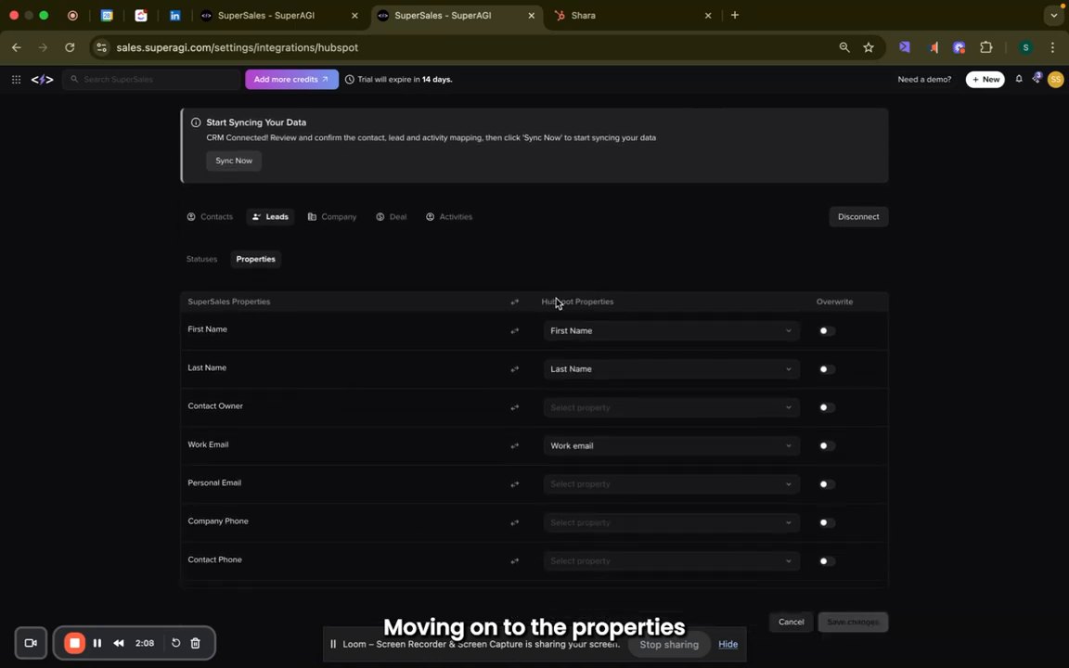
pyautogui.click(586, 487)
pyautogui.write('email')
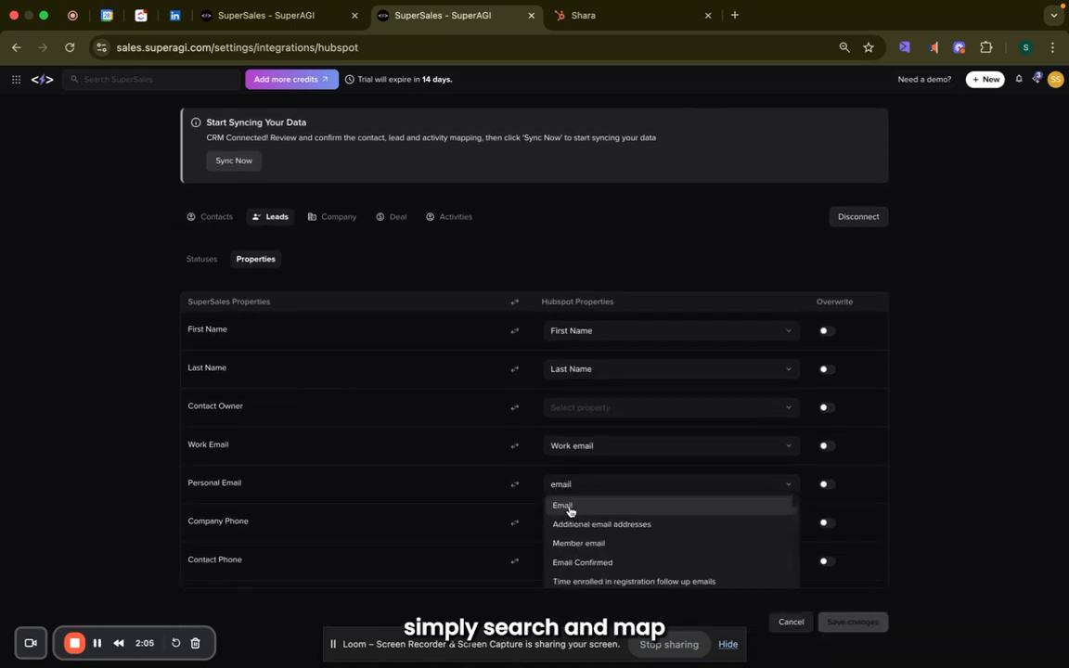
pyautogui.click(570, 508)
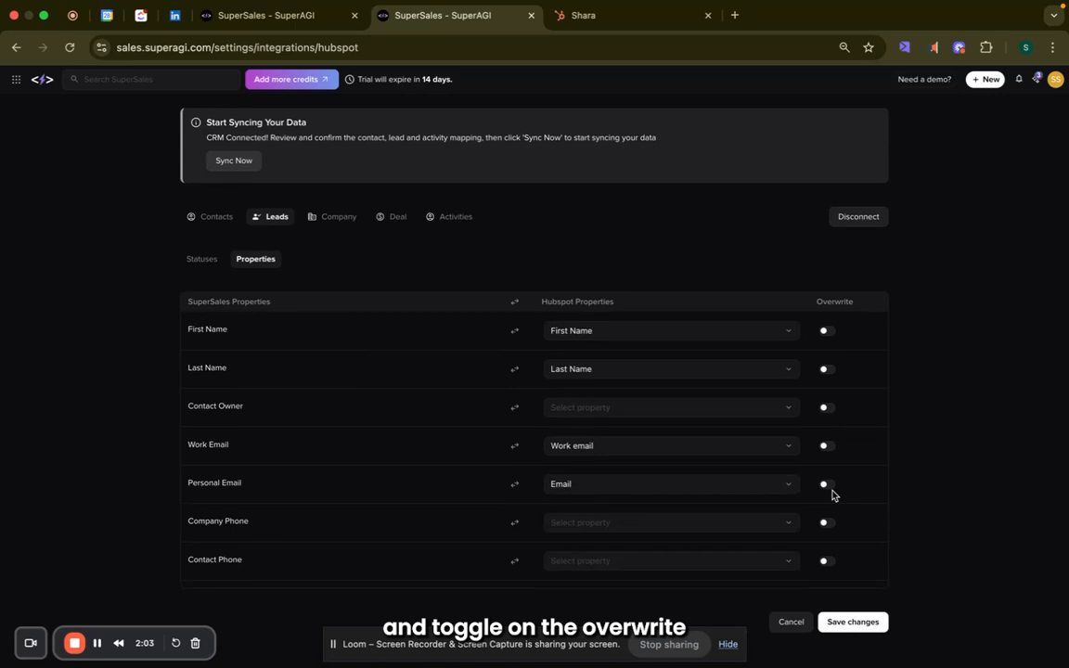
# Review the company property mapping and the company pull and push sync settings.
pyautogui.click(338, 226)
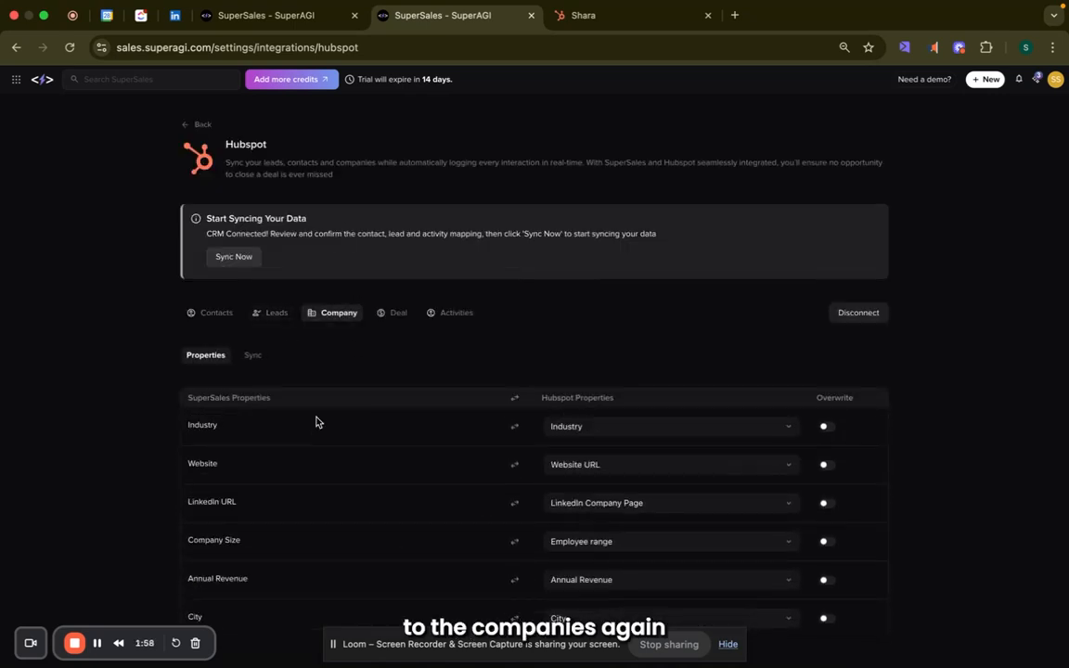
pyautogui.scroll(-2, 372, 315)
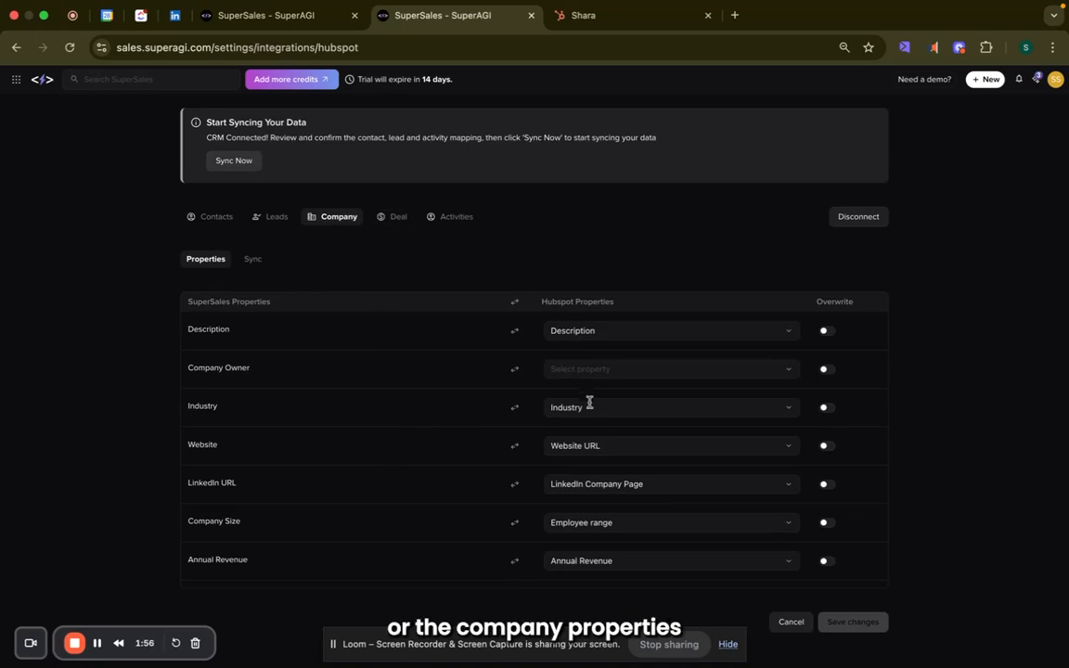
pyautogui.scroll(-2, 599, 374)
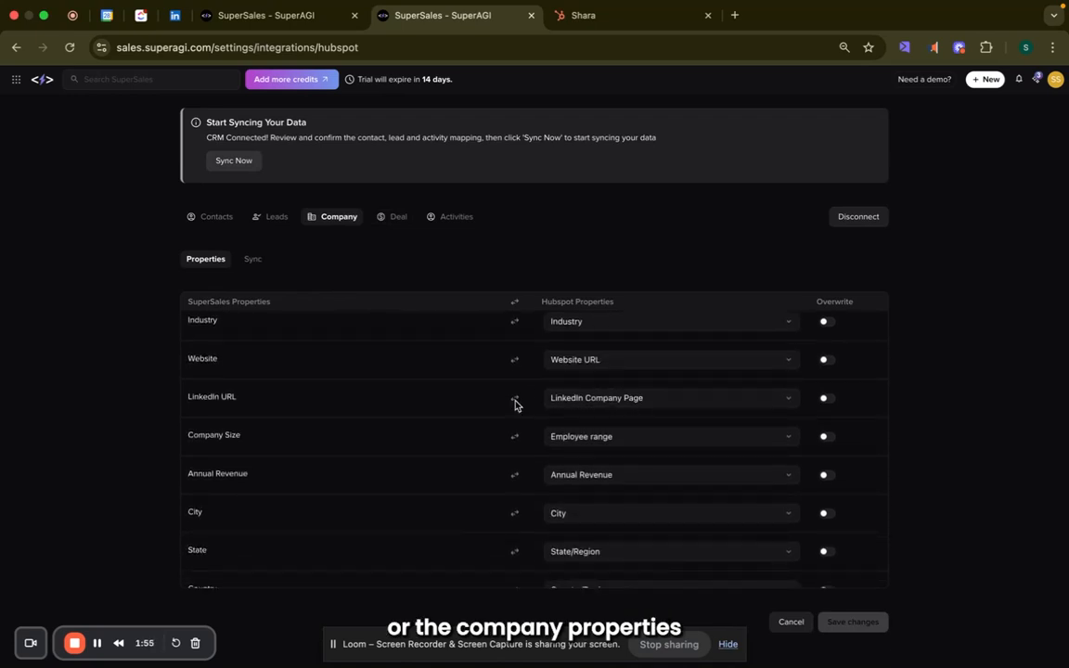
pyautogui.click(248, 260)
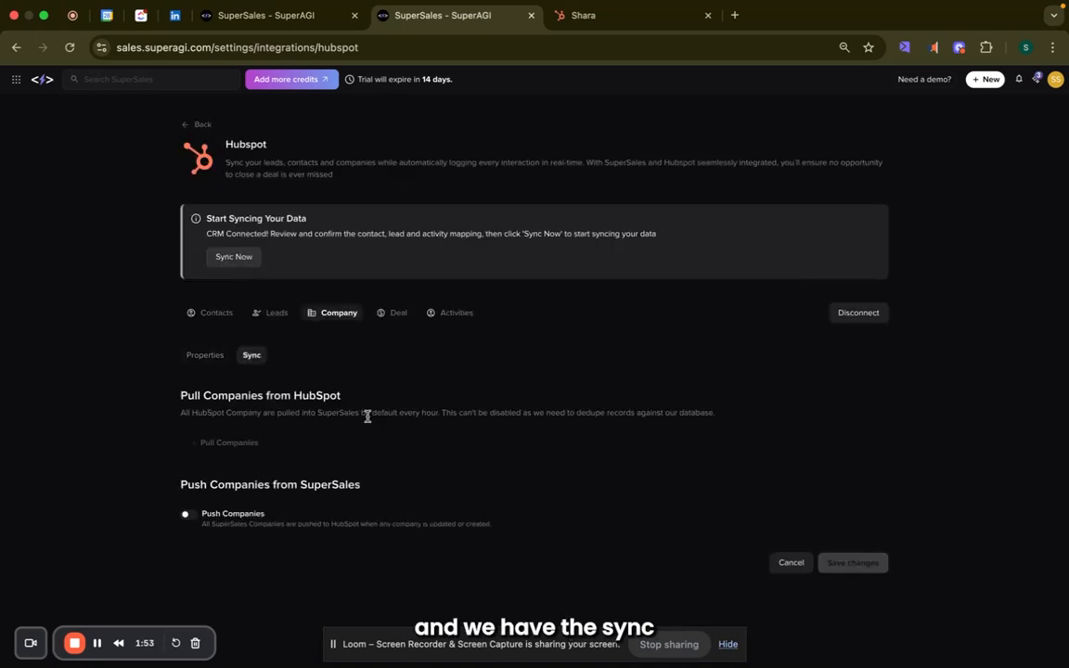
pyautogui.moveTo(191, 395); pyautogui.dragTo(348, 401)
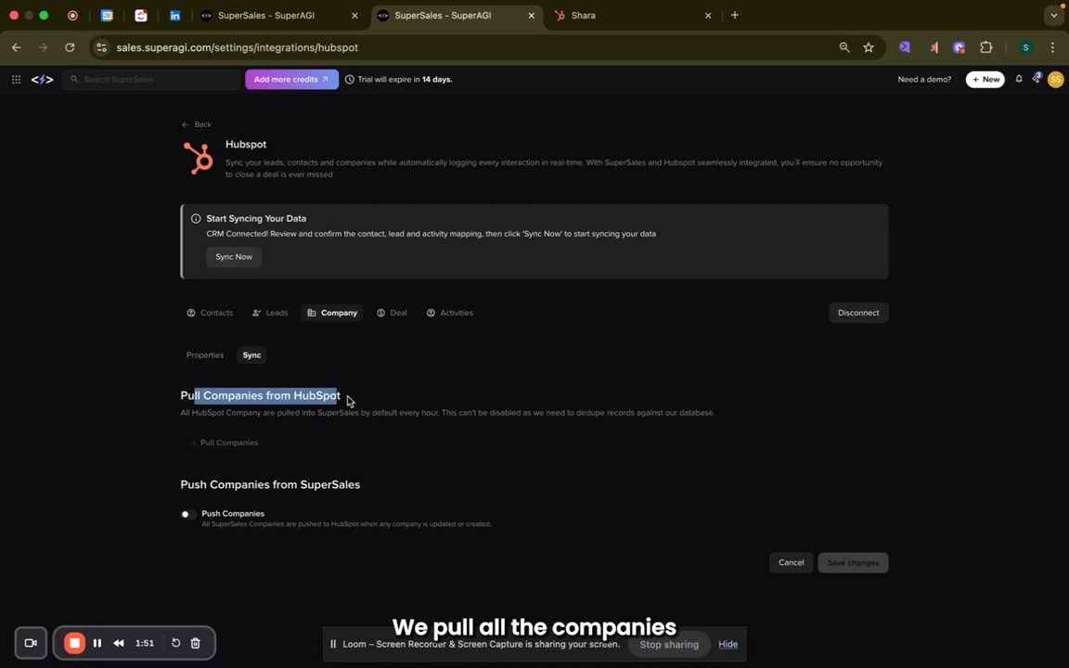
pyautogui.click(350, 401)
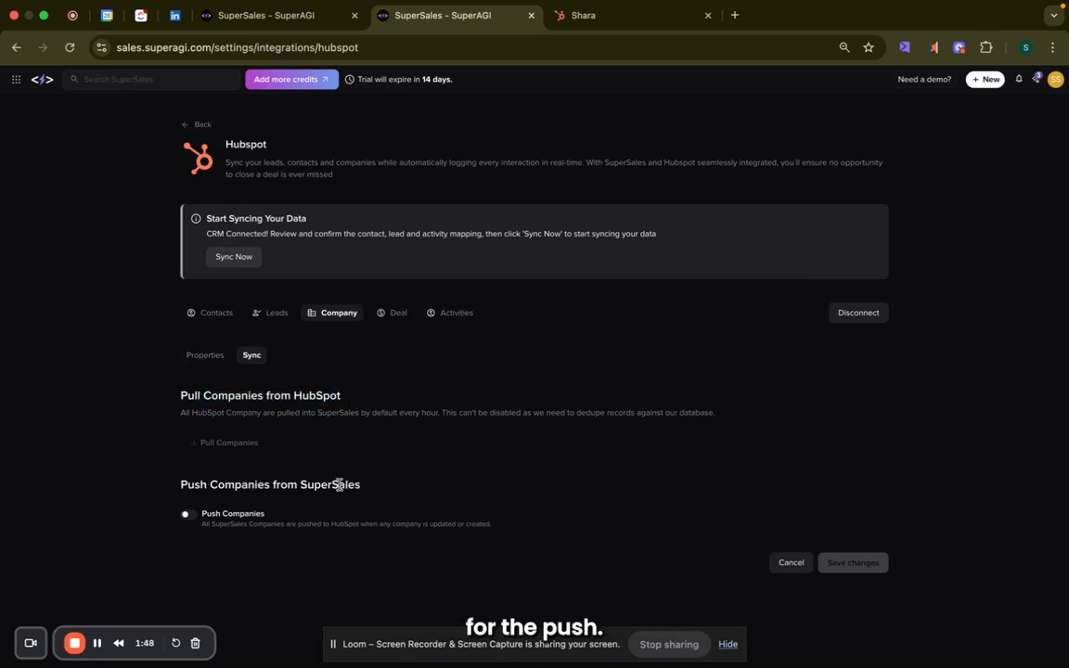
# In the deal property mapping, map the SuperSales Priority property to HubSpot's Priority.
pyautogui.click(393, 315)
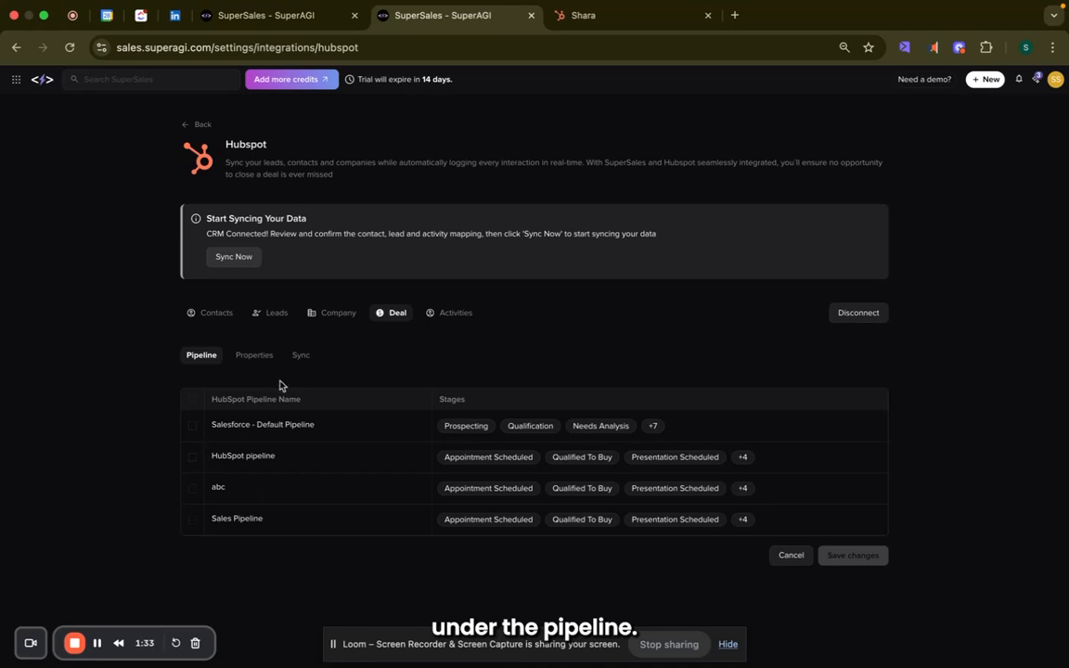
pyautogui.click(252, 361)
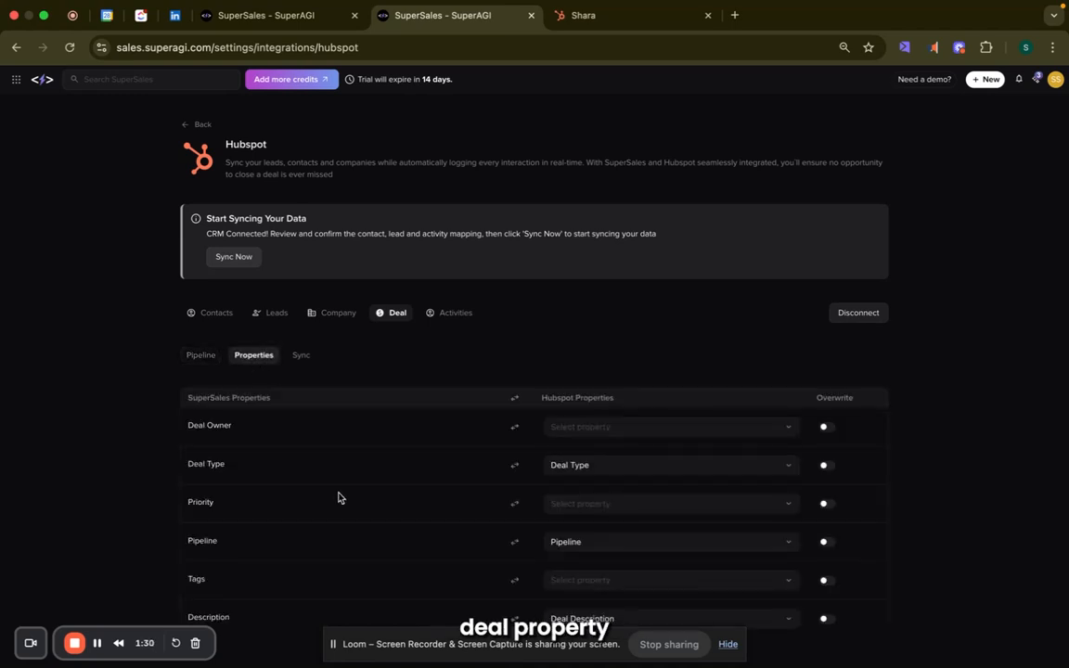
pyautogui.scroll(-2, 337, 497)
pyautogui.scroll(2, 339, 498)
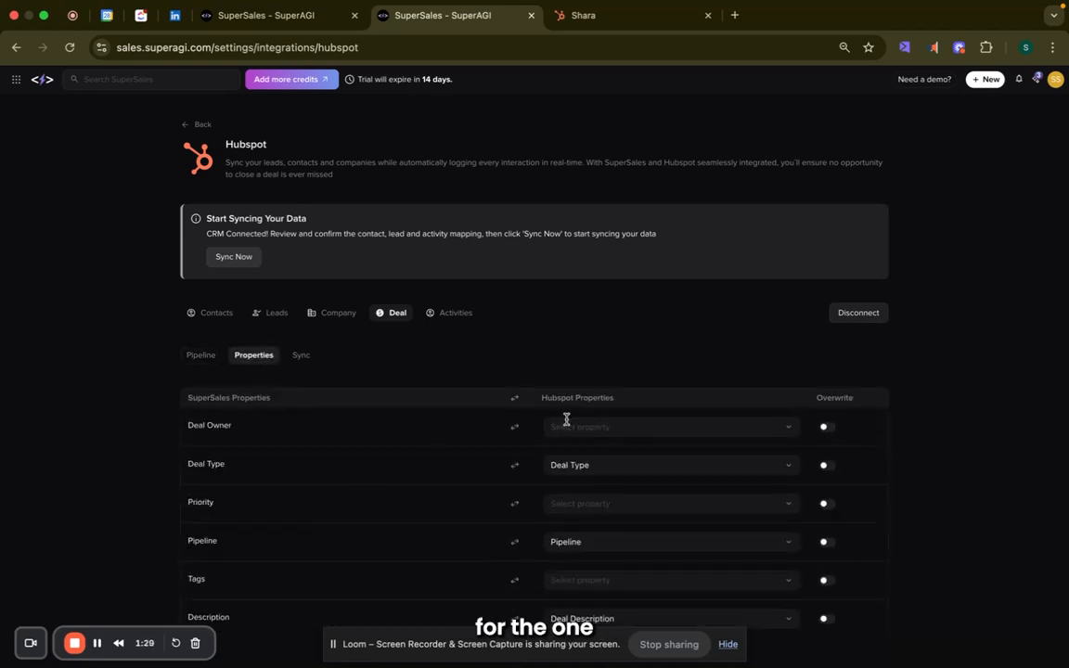
pyautogui.click(575, 499)
pyautogui.write('pro')
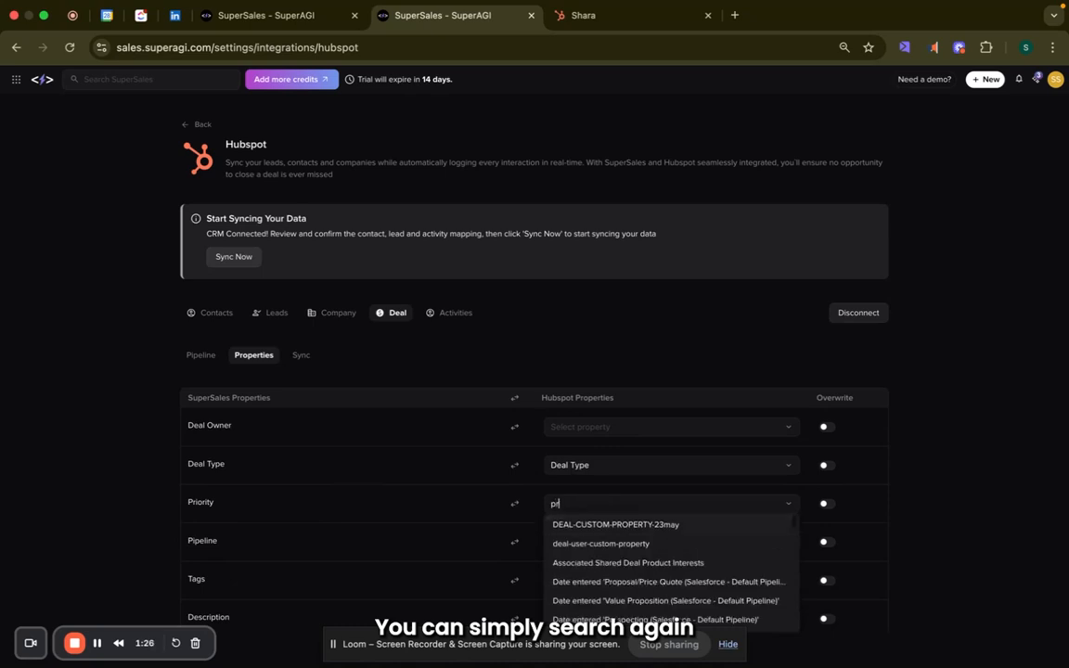
pyautogui.press('BackSpace')
pyautogui.press('BackSpace')
pyautogui.write('ri')
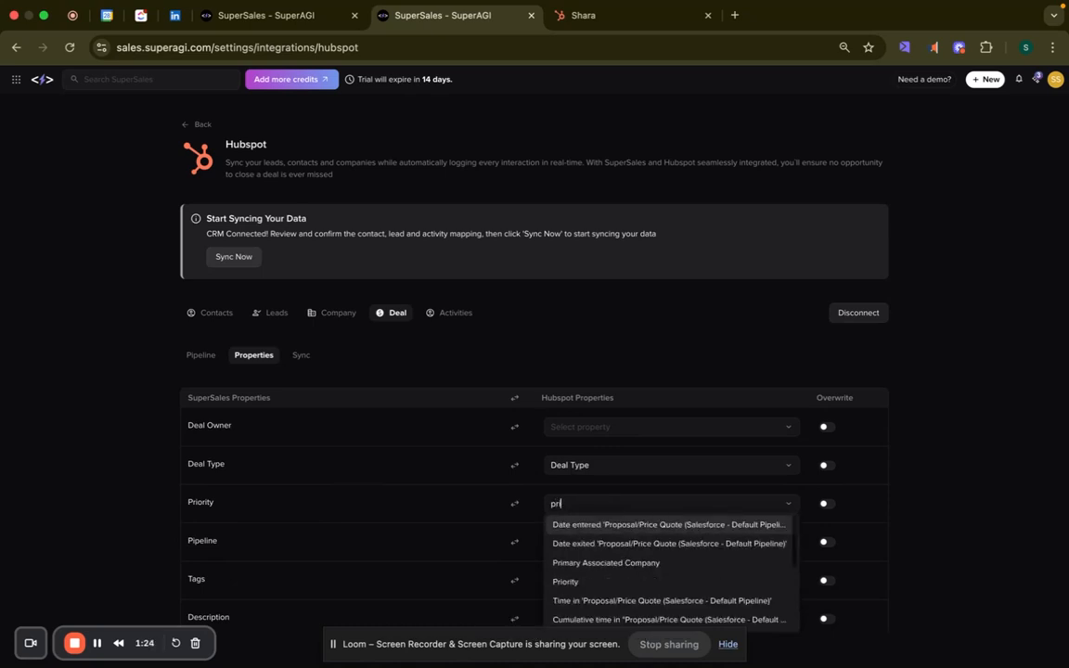
pyautogui.click(584, 582)
pyautogui.scroll(-5, 794, 563)
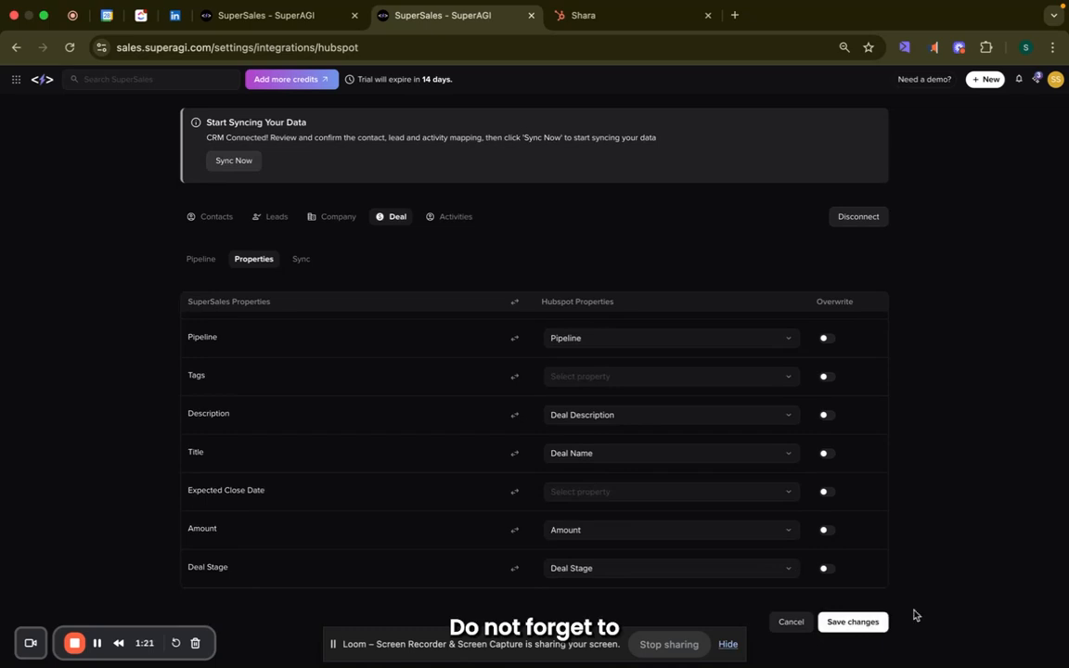
# Review the deal pull and push sync settings against the HubSpot pipeline list, and view the activity push settings.
pyautogui.click(305, 261)
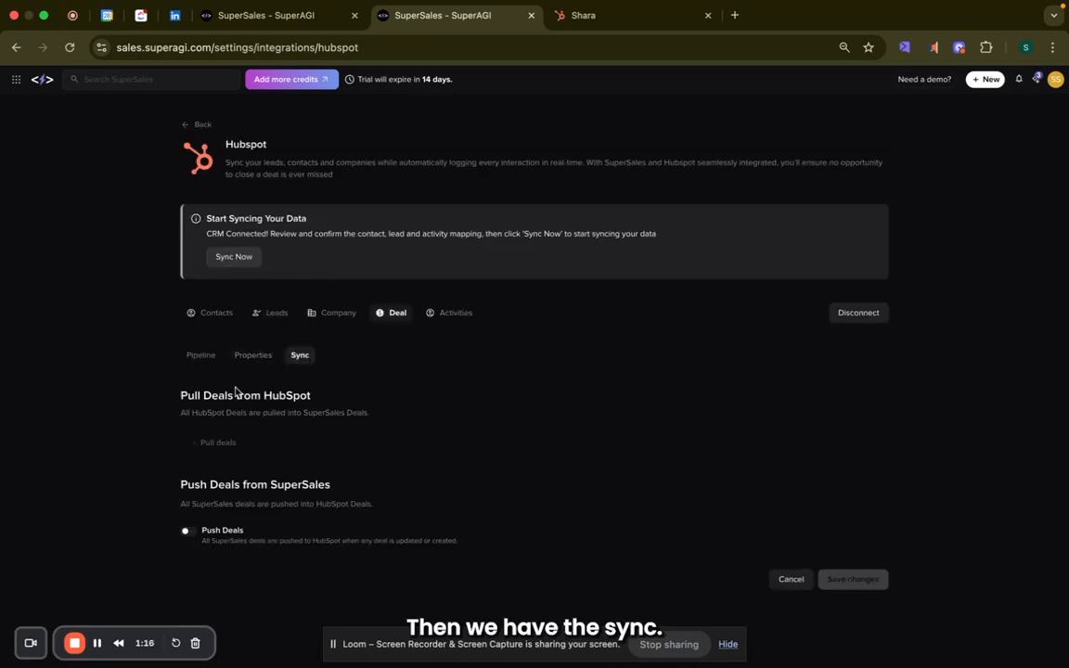
pyautogui.moveTo(192, 395); pyautogui.dragTo(309, 398)
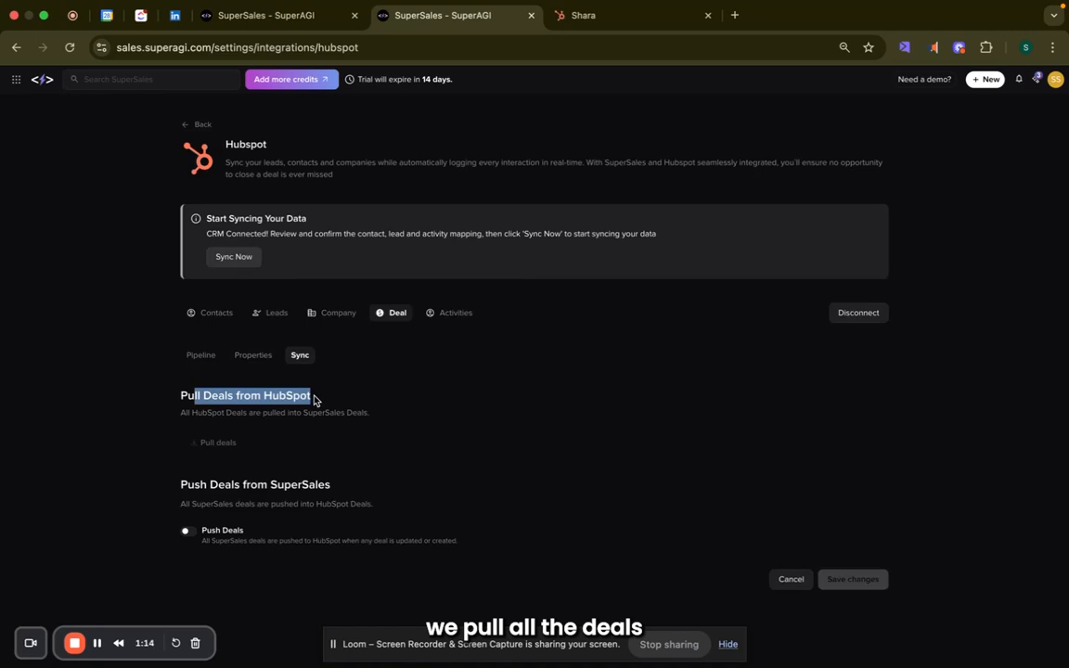
pyautogui.click(311, 400)
pyautogui.click(207, 359)
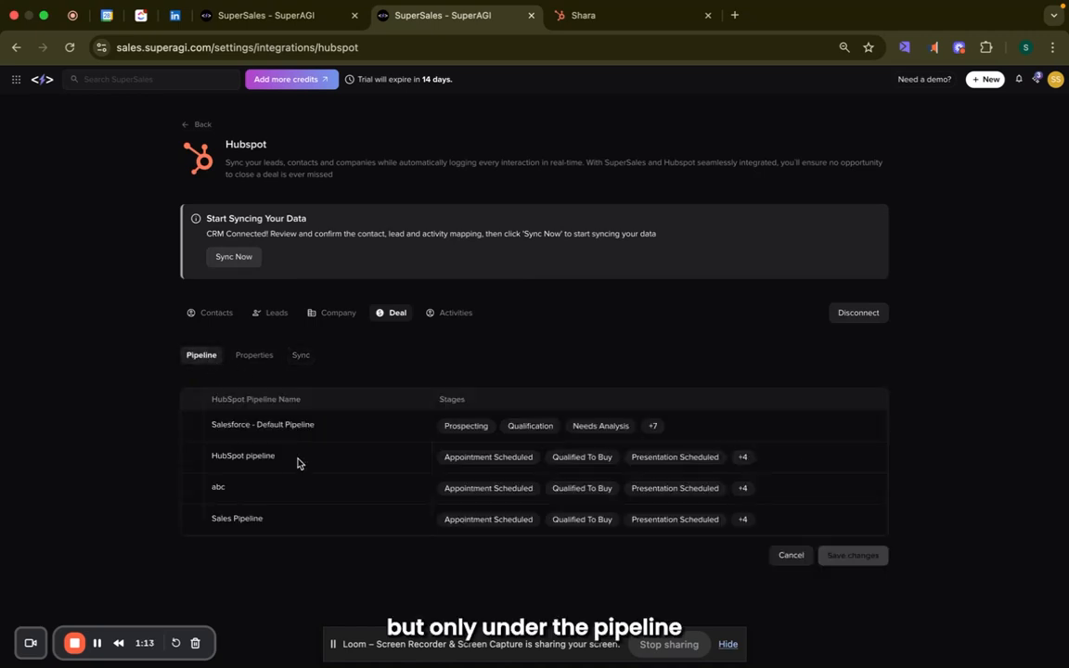
pyautogui.click(299, 355)
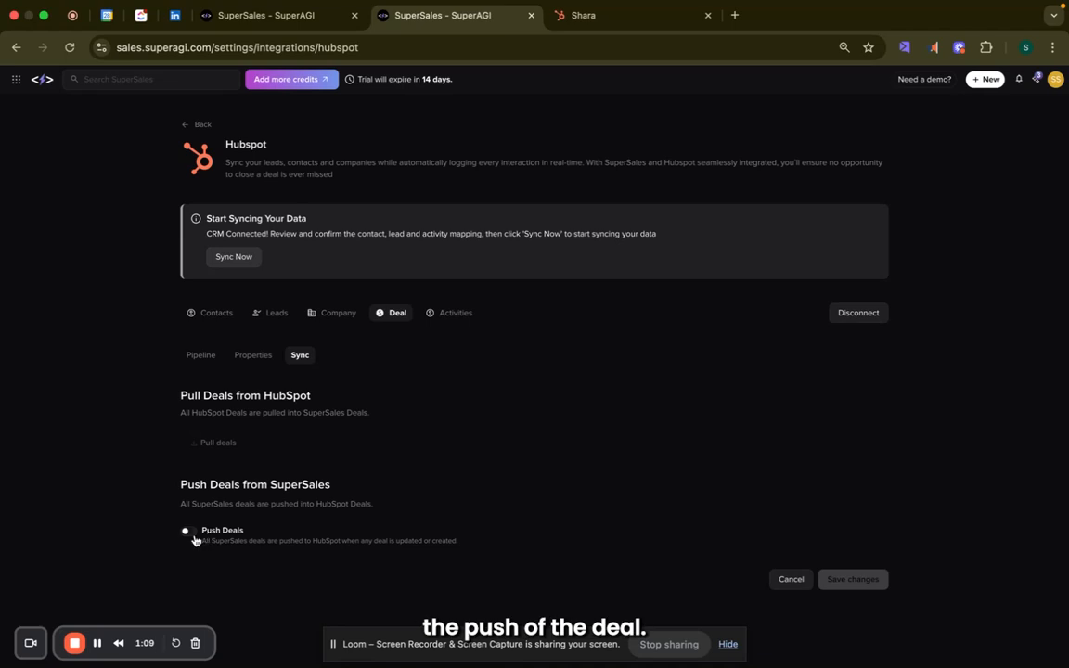
pyautogui.click(206, 358)
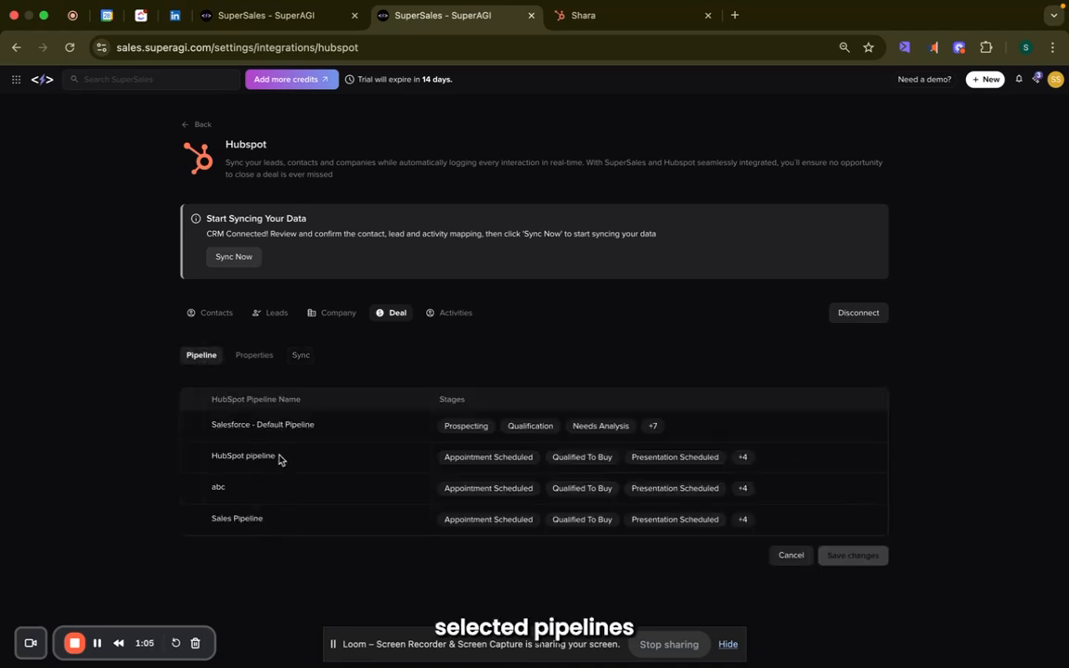
pyautogui.click(302, 356)
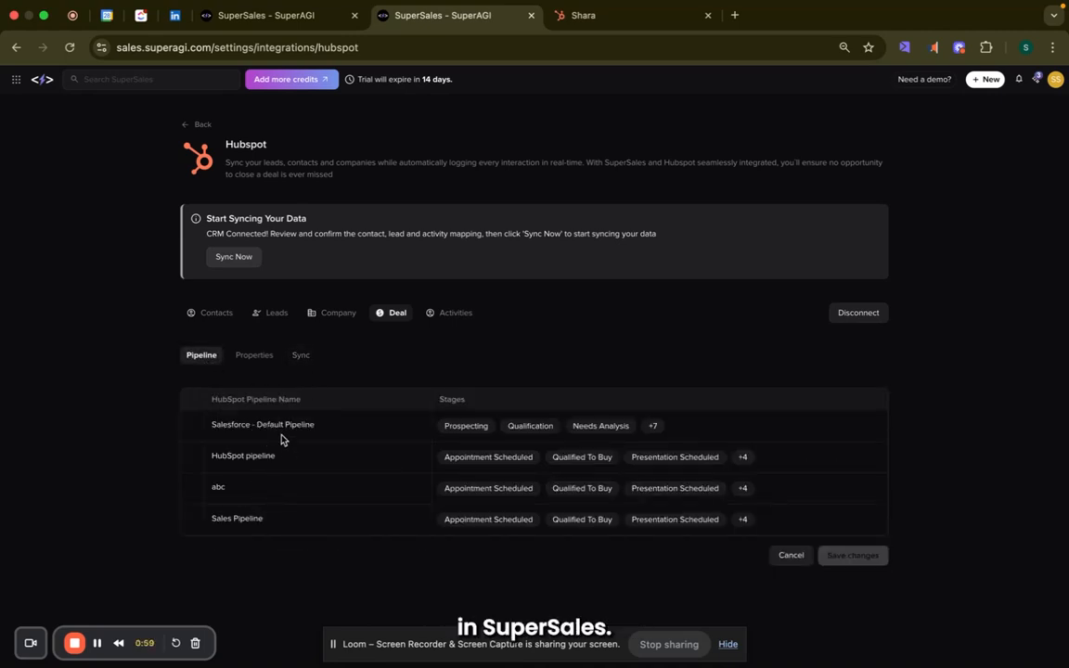
pyautogui.click(464, 314)
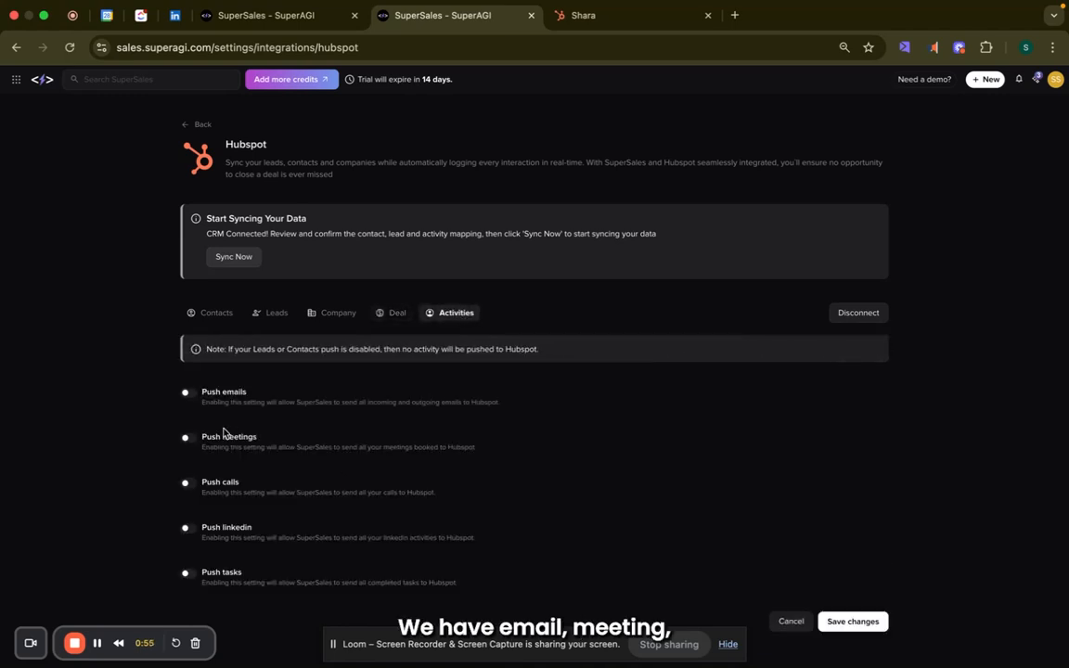